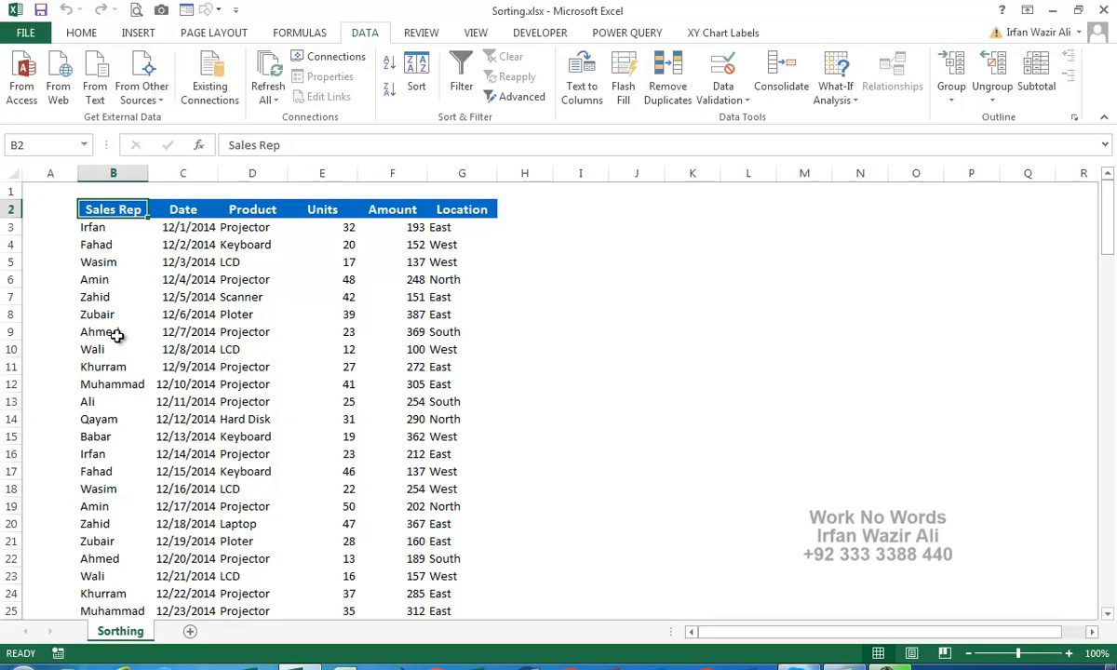
Select the Sales Rep header cell B2 in the sales table.
key(ctrl+shift+Down)
key(ctrl+BackSpace)
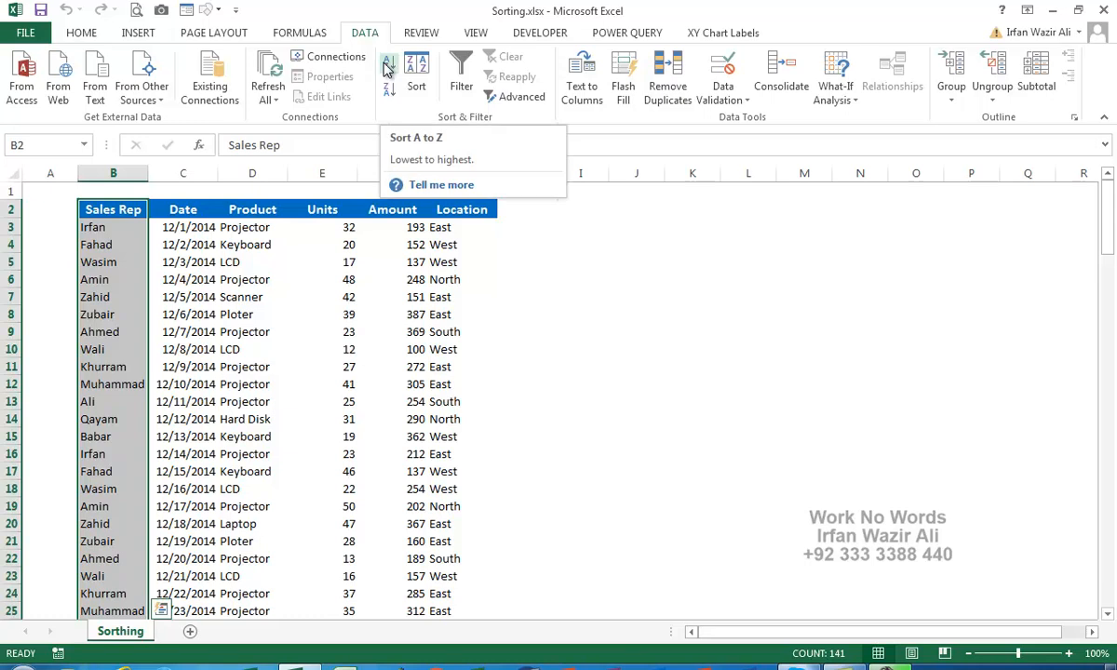
click(198, 231)
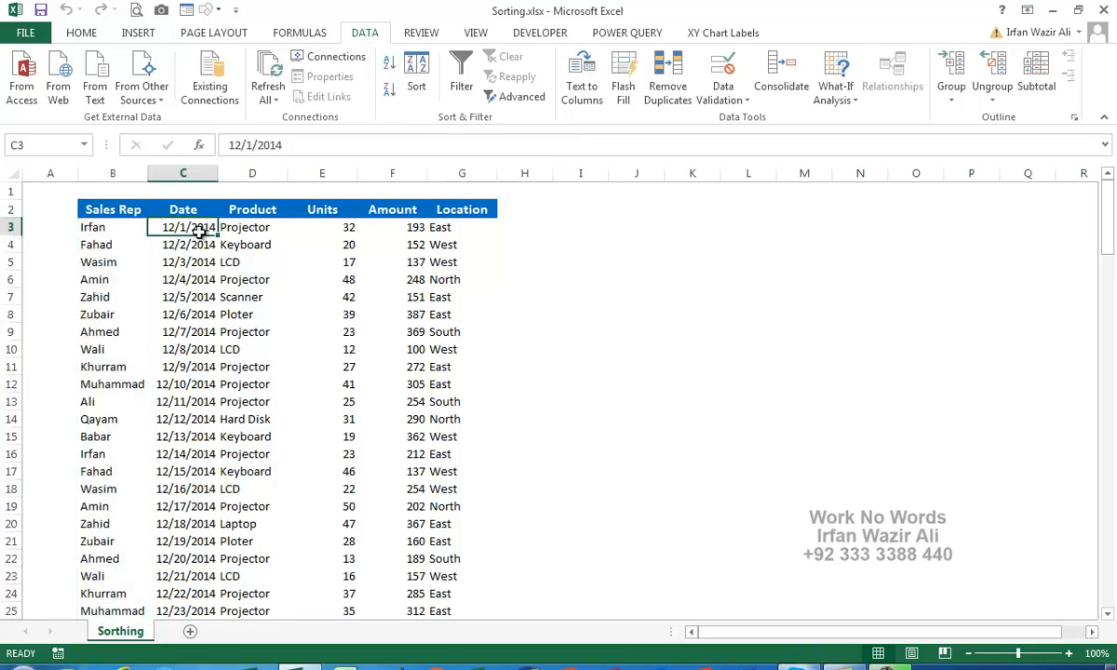
click(125, 209)
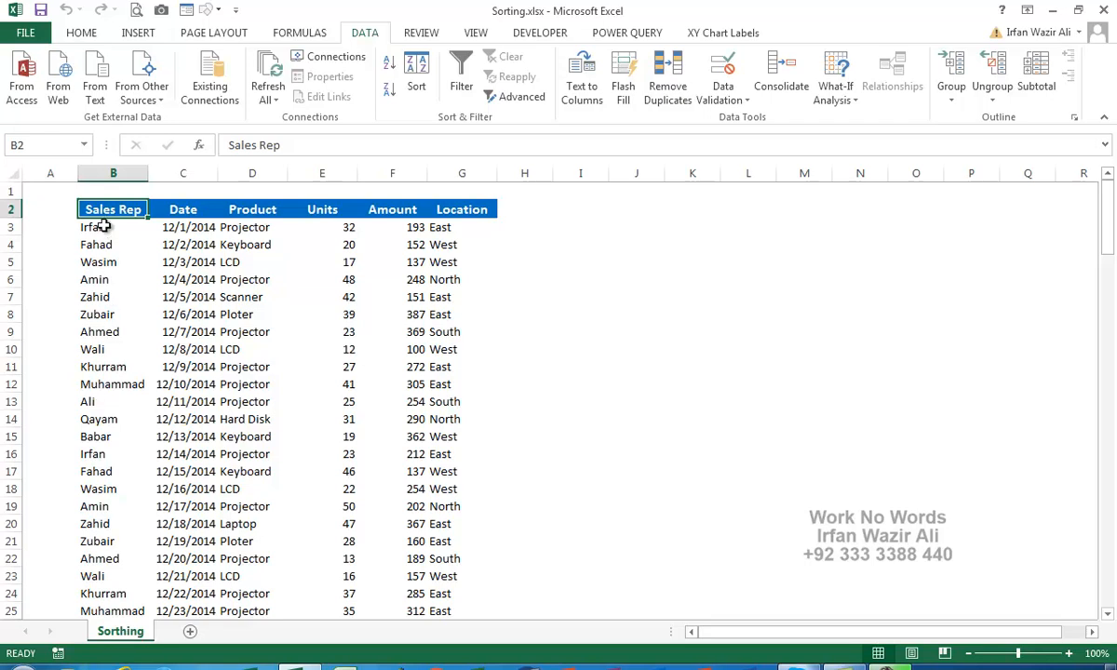
drag(101, 226, 444, 228)
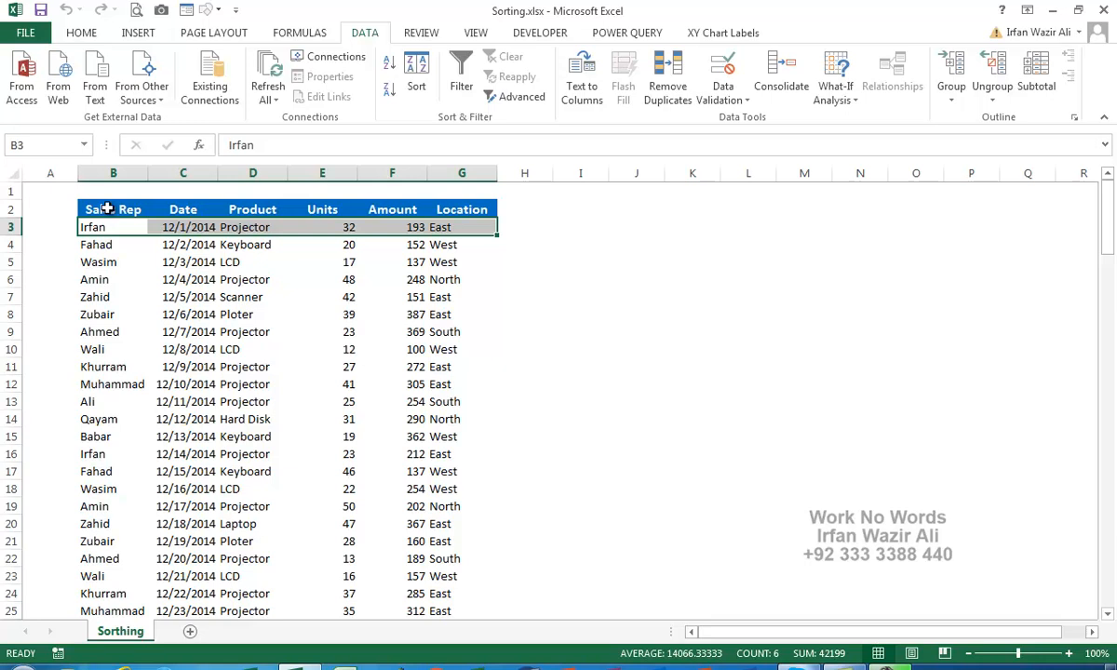
drag(105, 210, 100, 382)
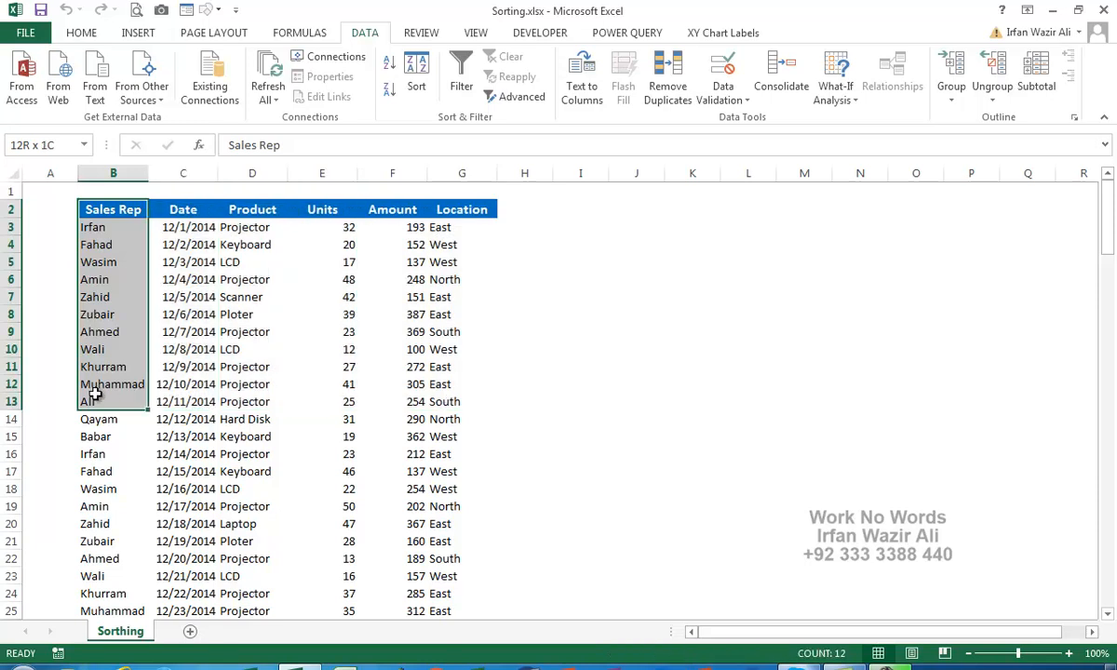
click(117, 208)
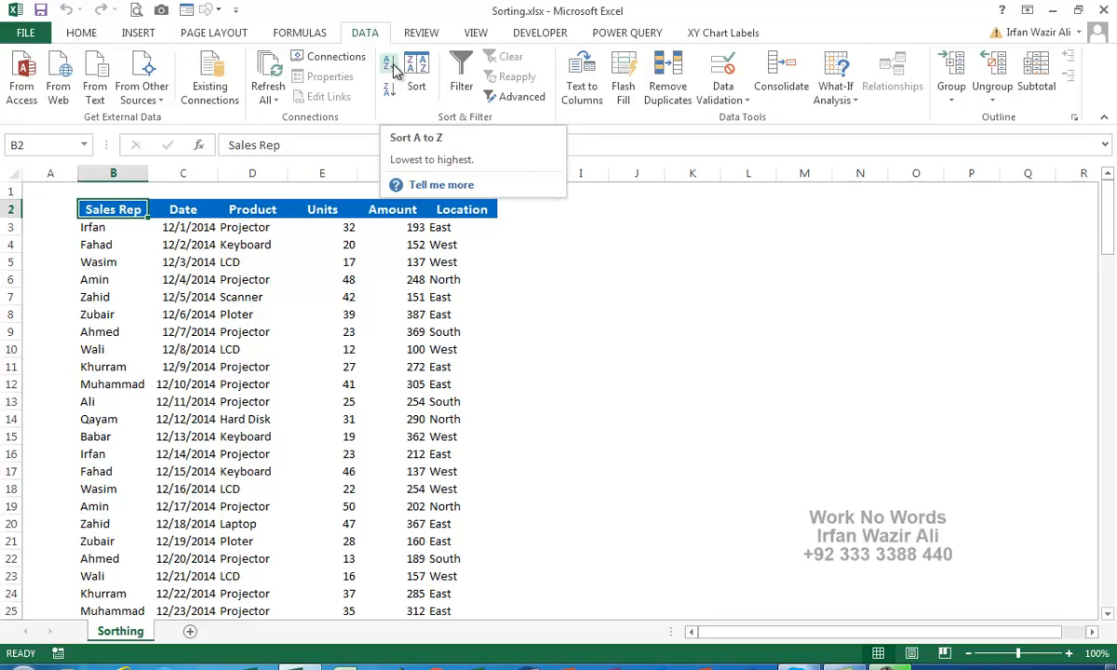
Sort the table A to Z by Sales Rep and scroll through the grouped rows.
click(394, 71)
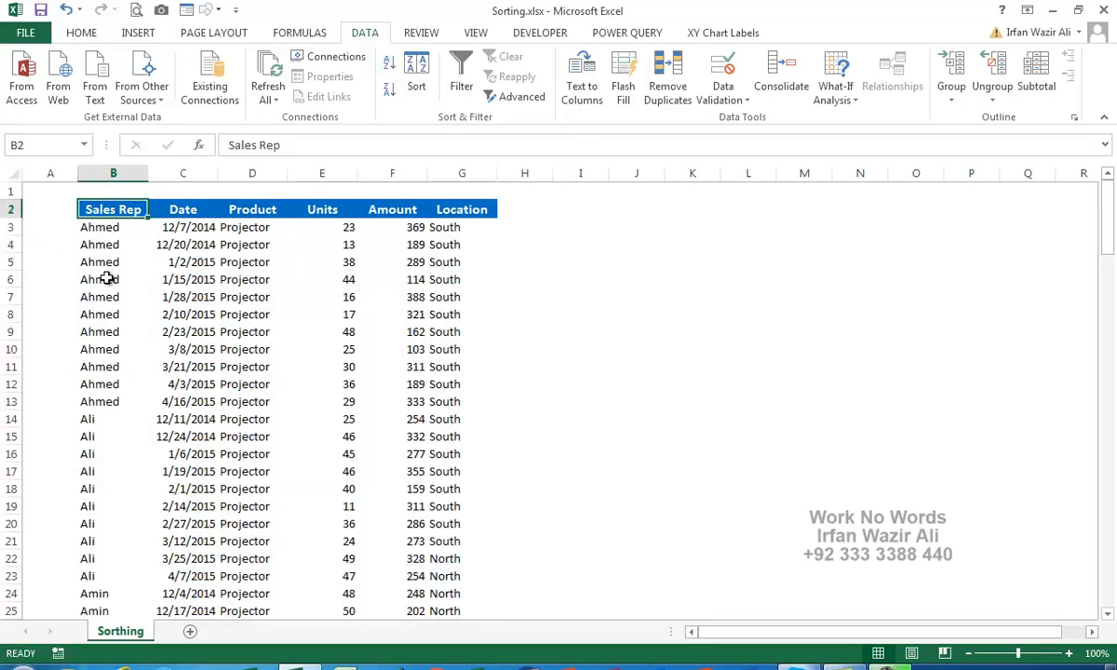
scroll(106, 414, down, 6)
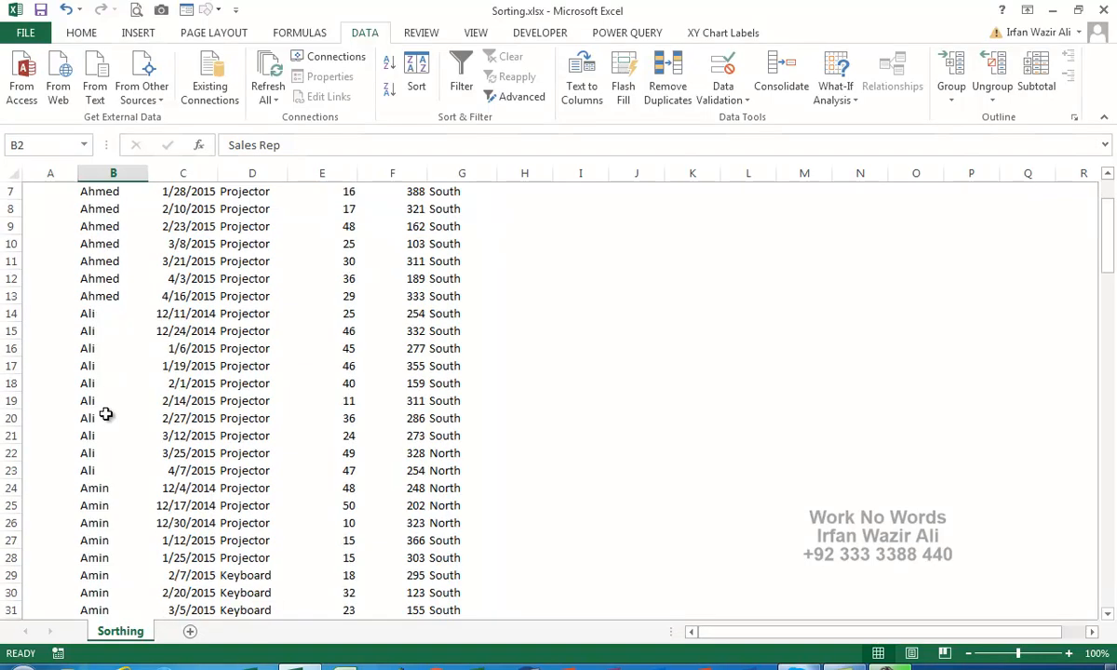
scroll(106, 415, down, 10)
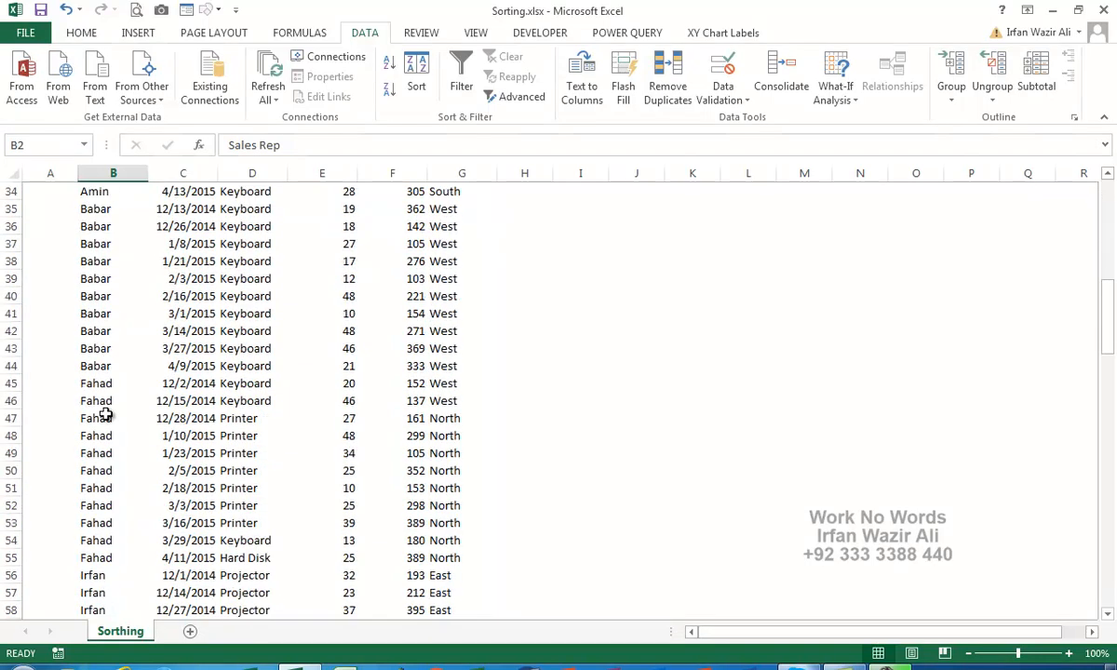
scroll(106, 415, down, 9)
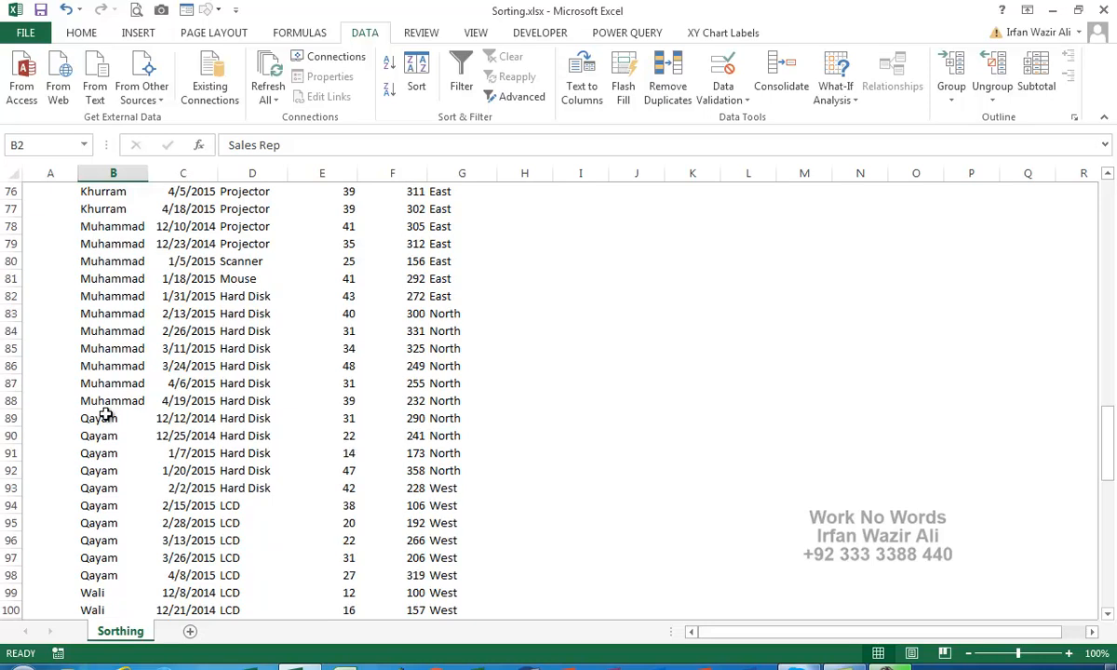
scroll(107, 414, down, 5)
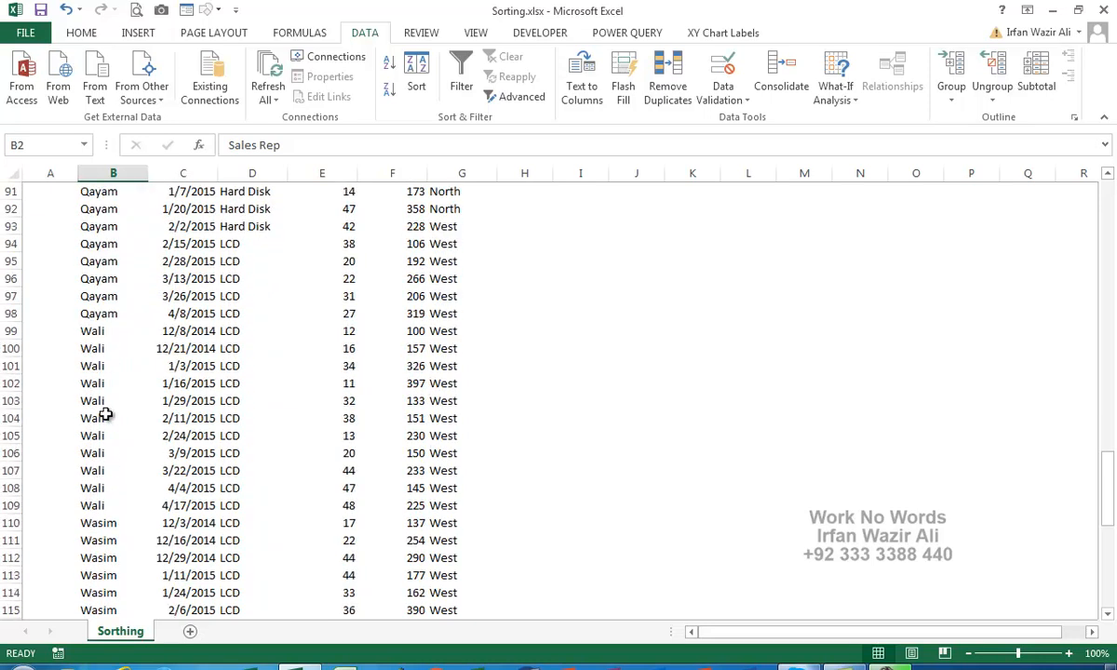
scroll(107, 414, down, 11)
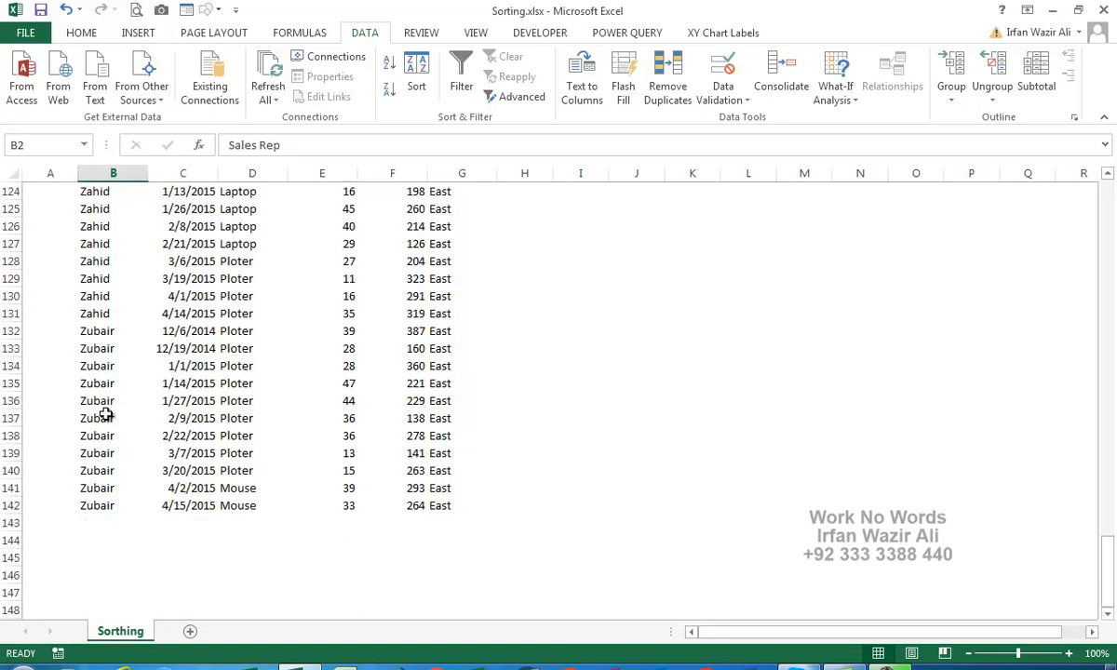
scroll(106, 414, up, 20)
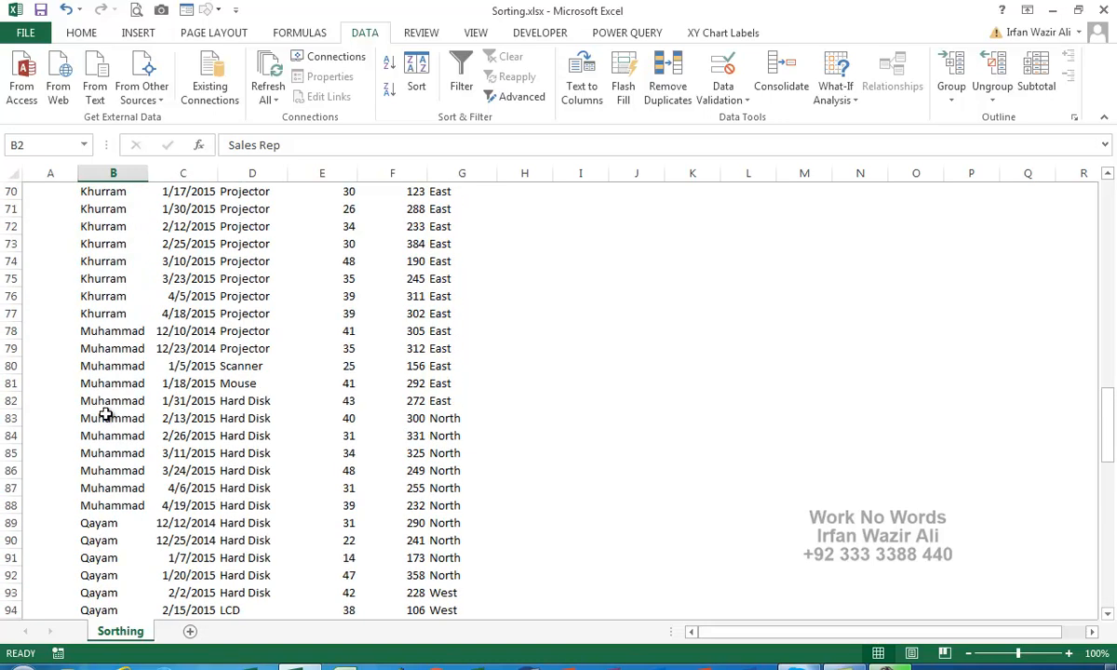
scroll(106, 414, up, 16)
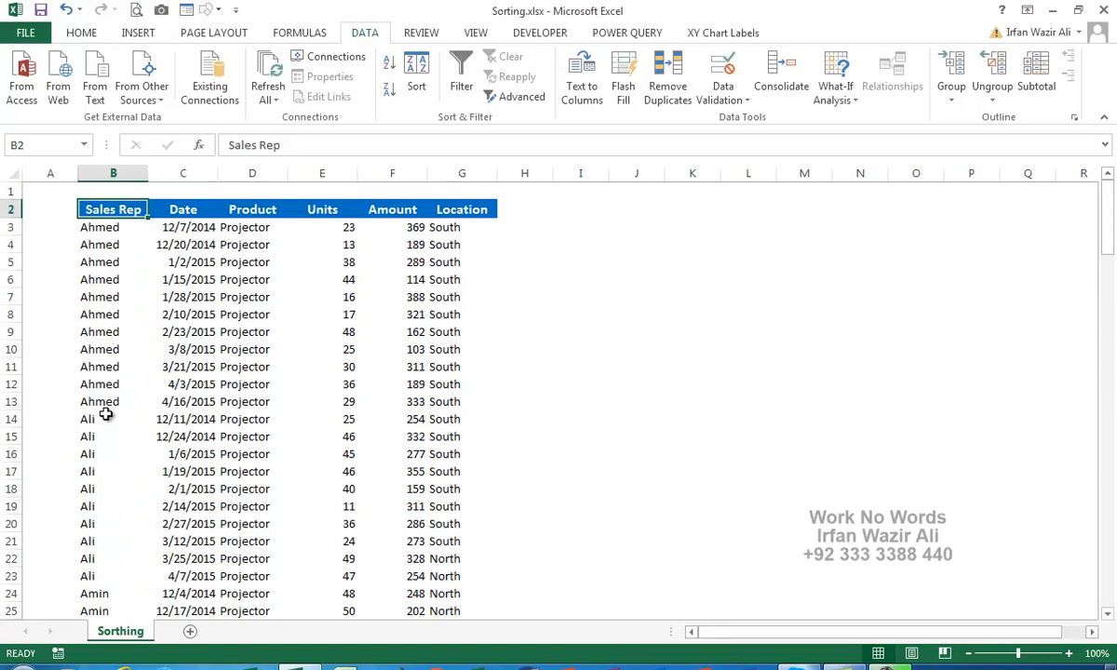
click(186, 210)
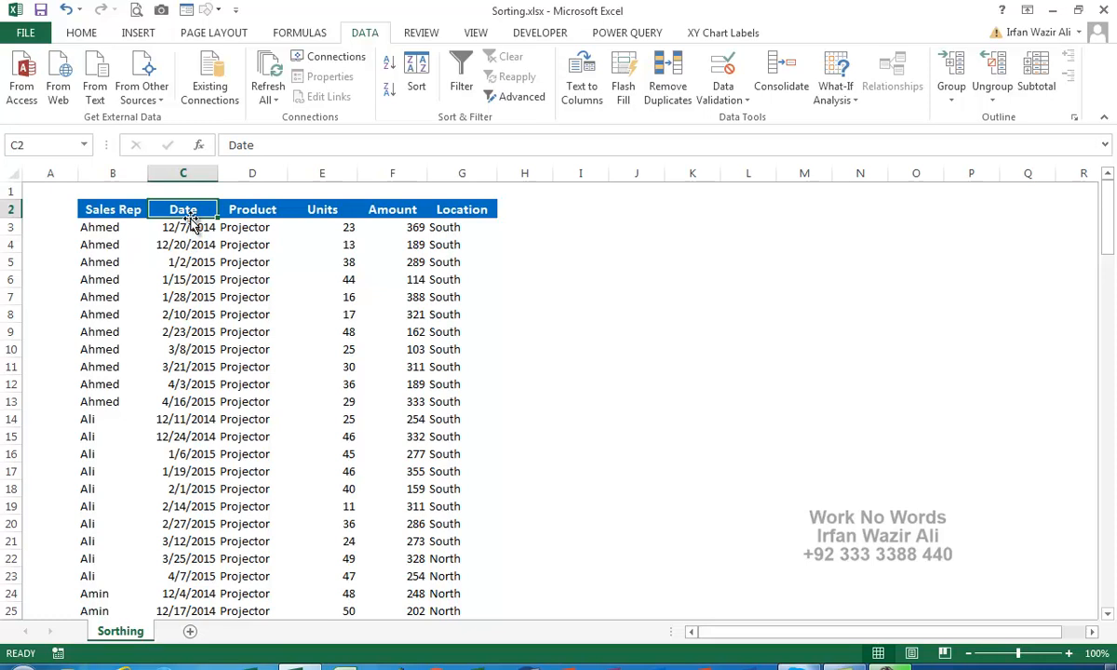
Sort the table by Date oldest first and scroll through the results.
click(389, 70)
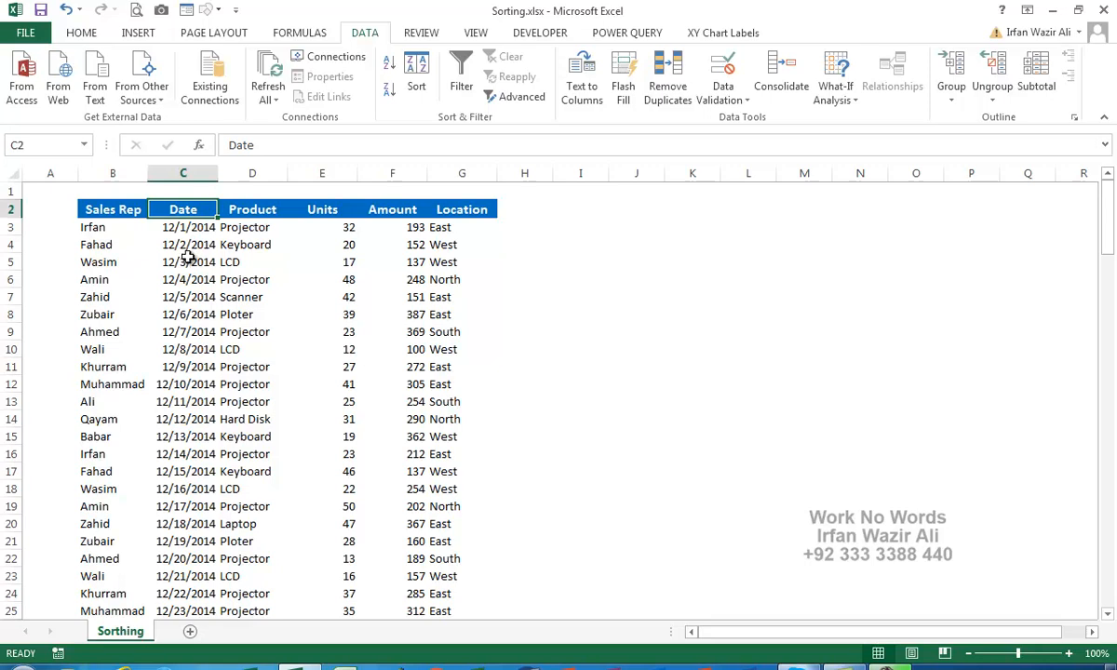
scroll(188, 349, down, 3)
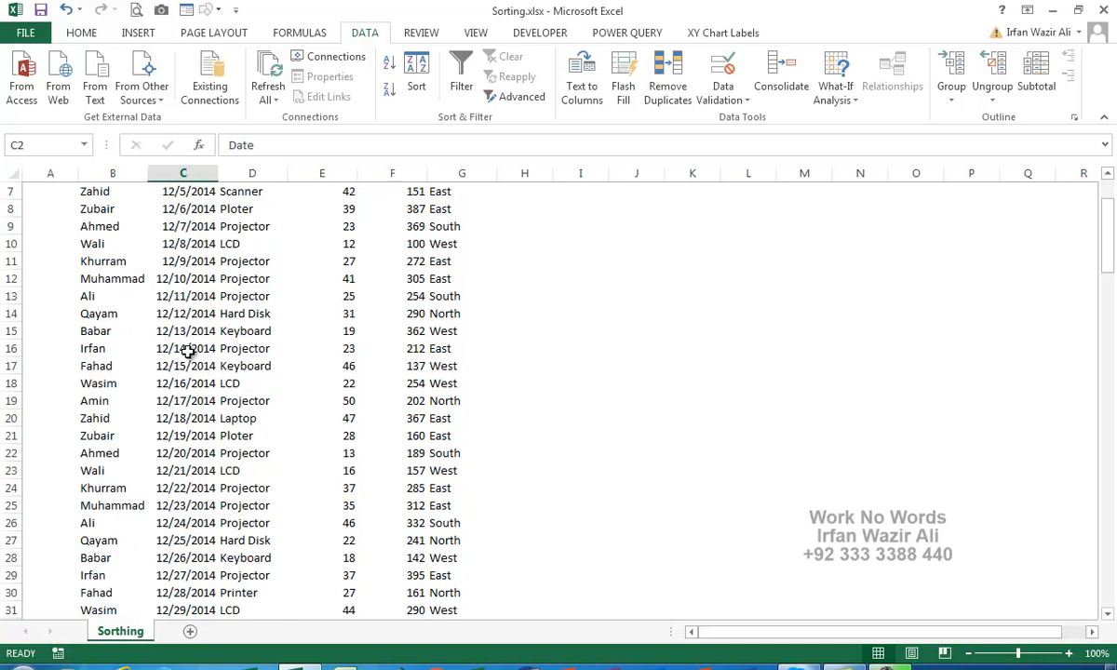
scroll(161, 436, down, 4)
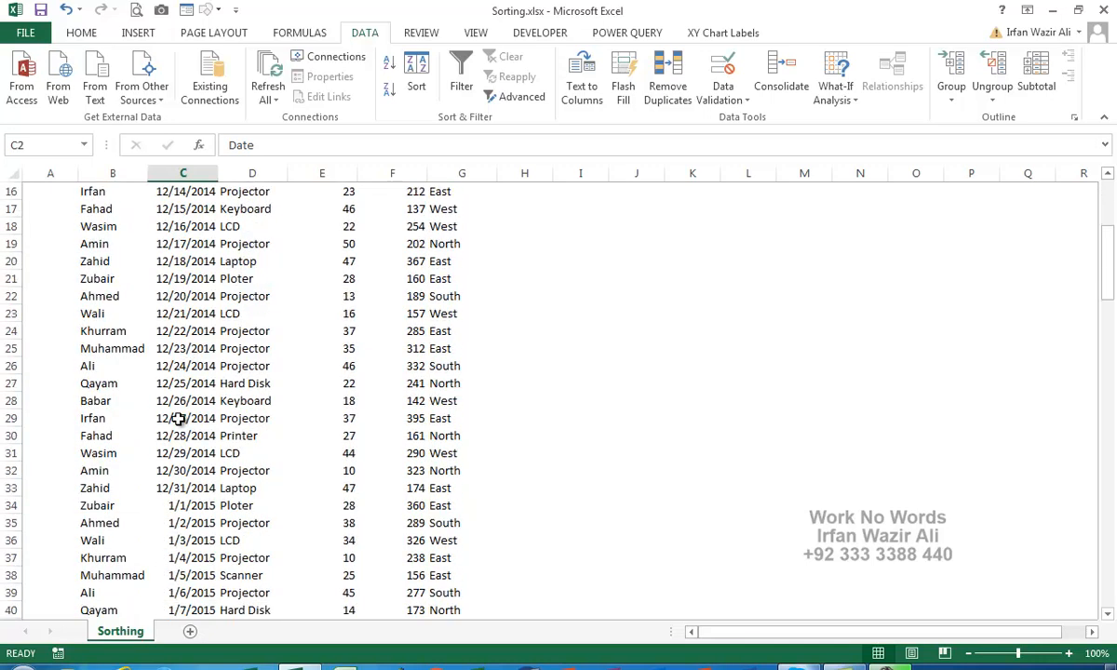
scroll(178, 419, down, 4)
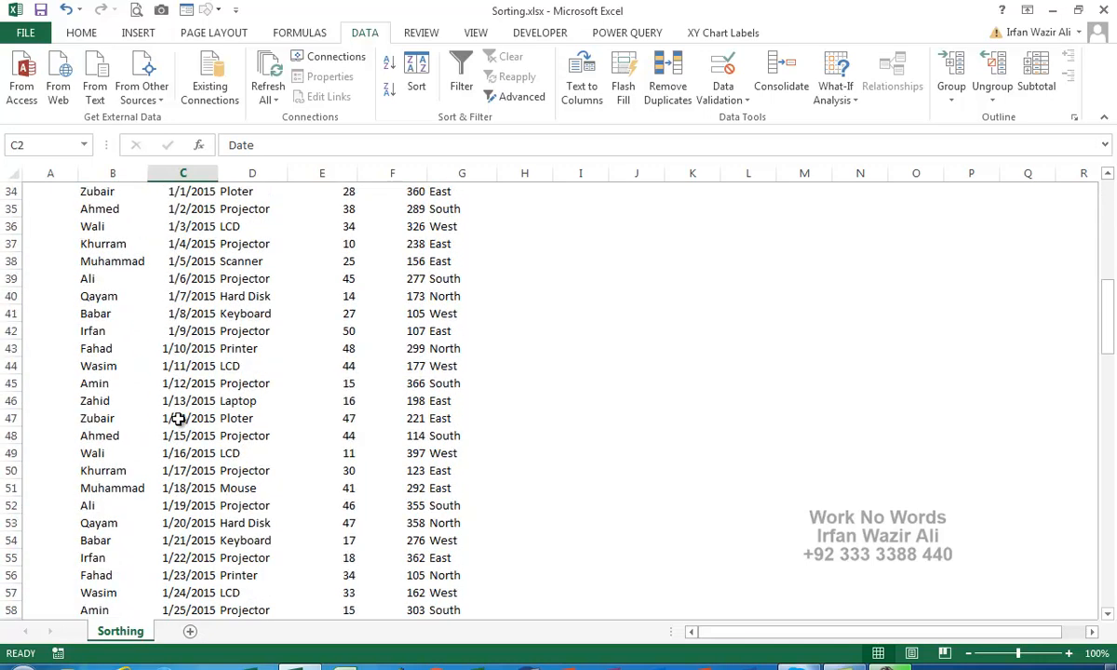
scroll(178, 419, up, 9)
scroll(177, 418, up, 2)
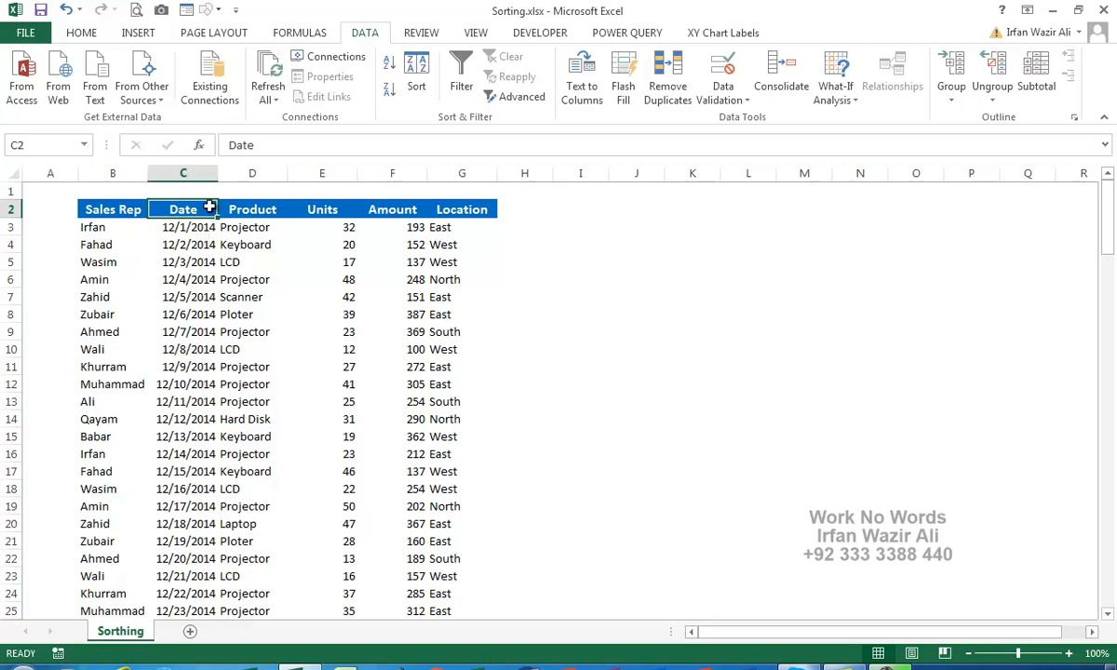
Re-sort by Date newest first so 4/19/2015 leads in row 3.
click(390, 93)
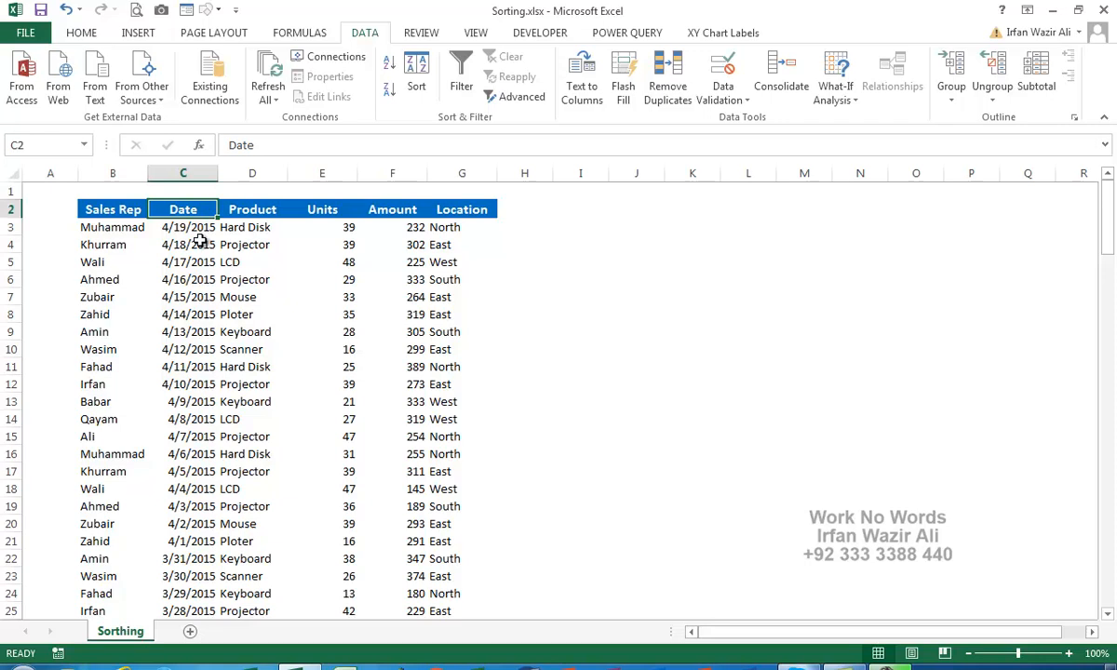
scroll(200, 240, down, 5)
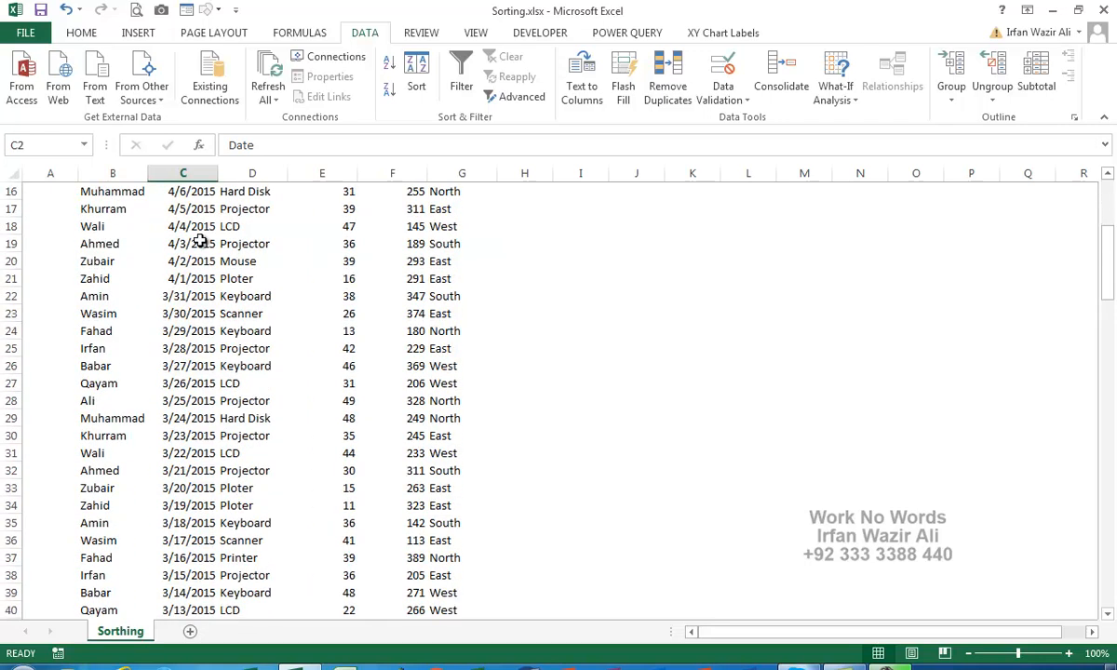
scroll(200, 241, up, 5)
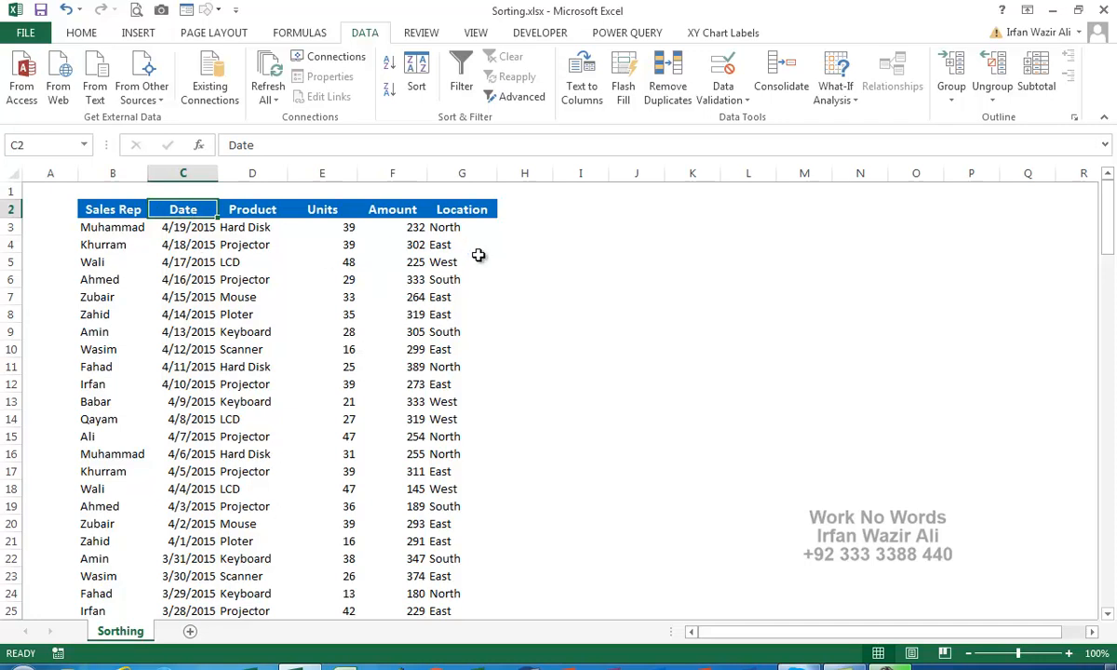
Sort the table A to Z by Product, putting Hard Disk rows before Keyboard.
click(267, 209)
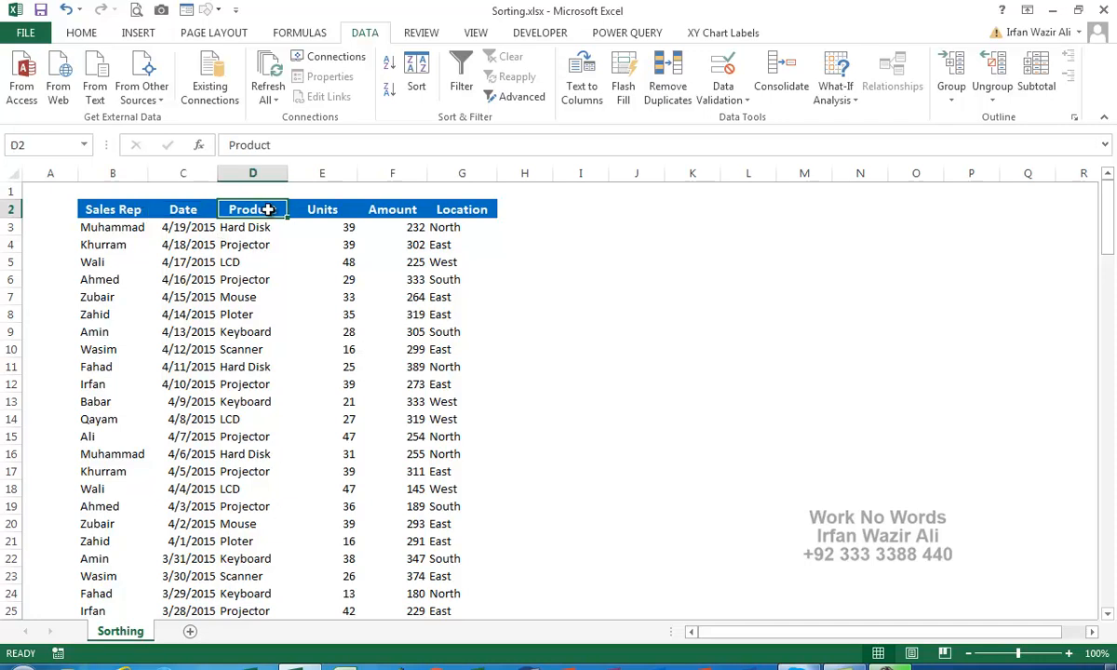
click(390, 65)
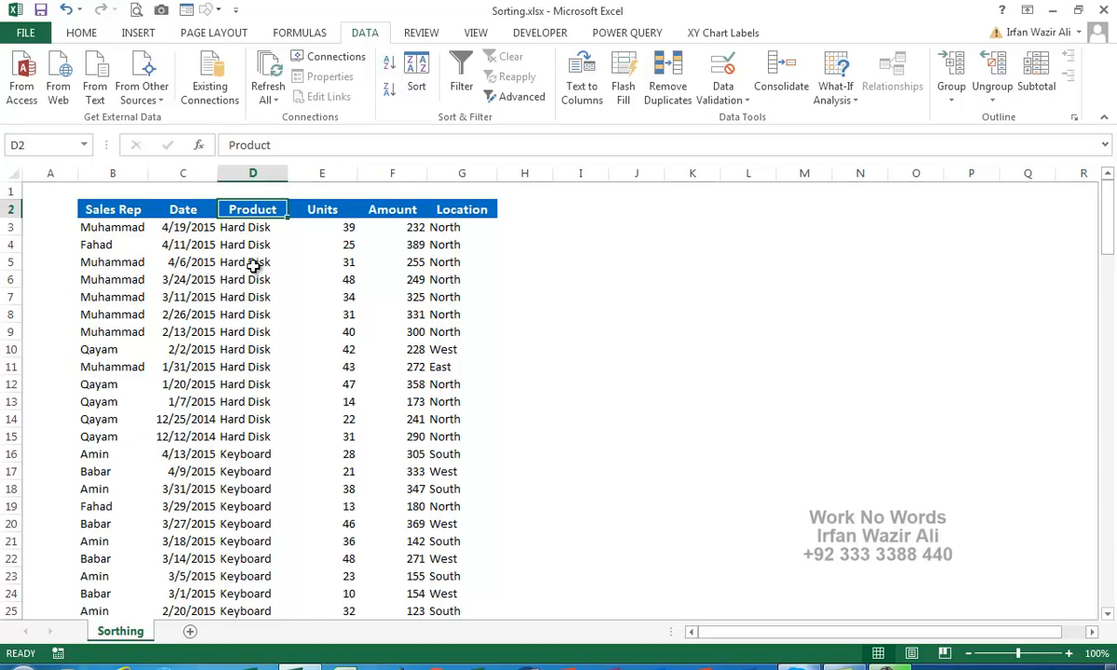
scroll(253, 266, down, 14)
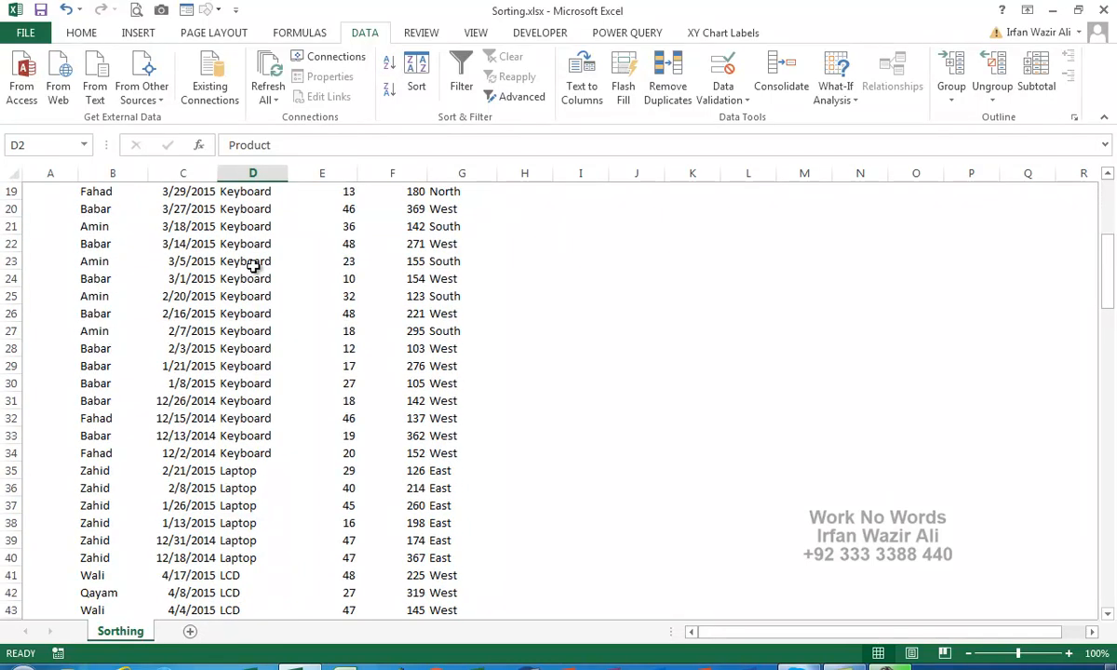
scroll(253, 266, down, 19)
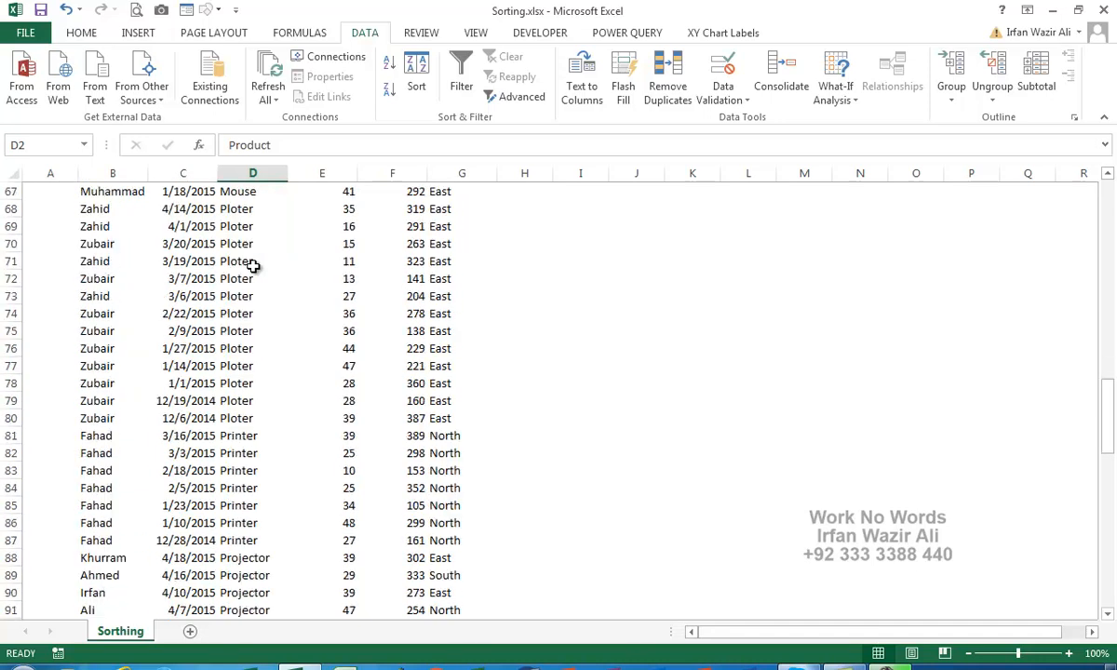
scroll(253, 266, down, 15)
scroll(253, 266, up, 9)
scroll(253, 266, up, 20)
scroll(253, 266, up, 10)
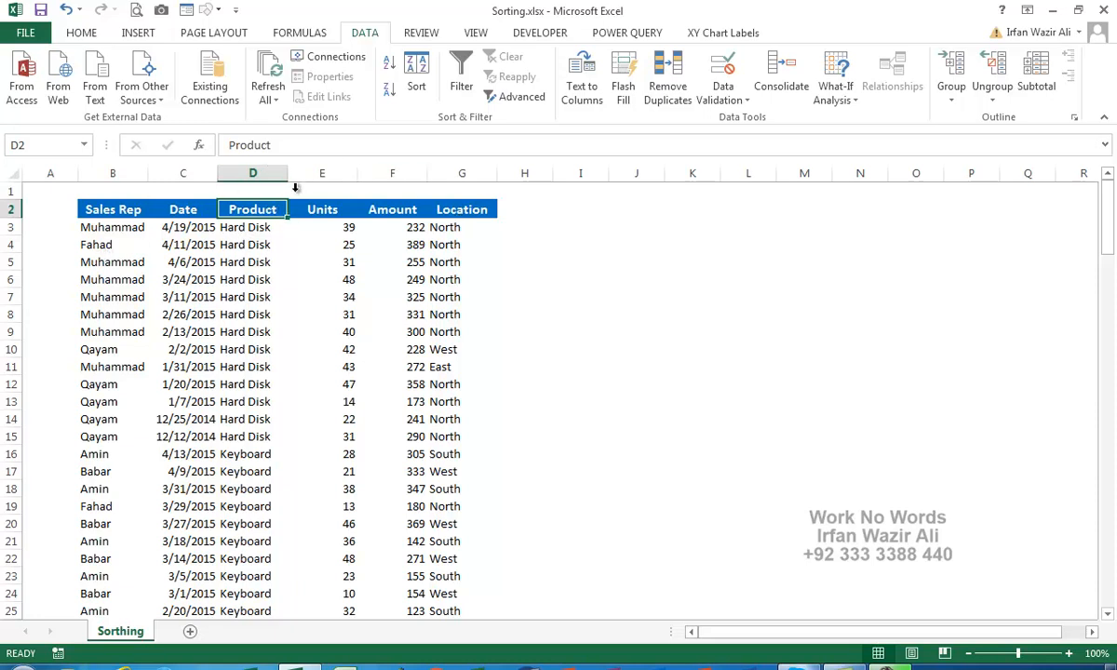
In the Sort dialog, set the first level to Location, sorting on cell values.
click(417, 74)
drag(314, 121, 745, 88)
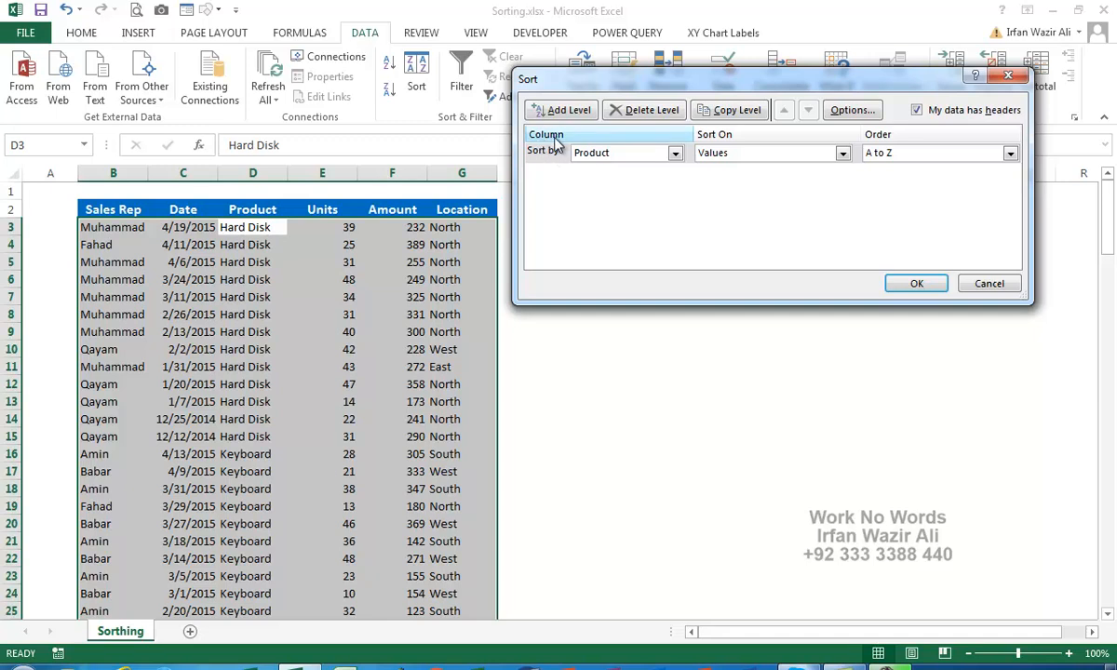
click(612, 154)
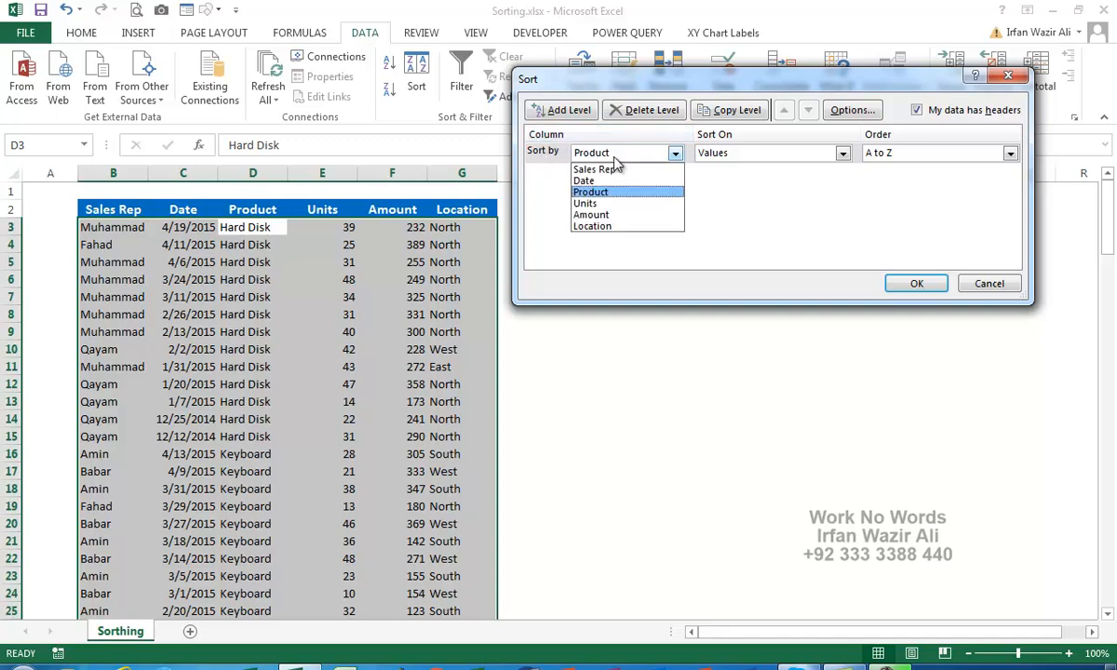
click(605, 225)
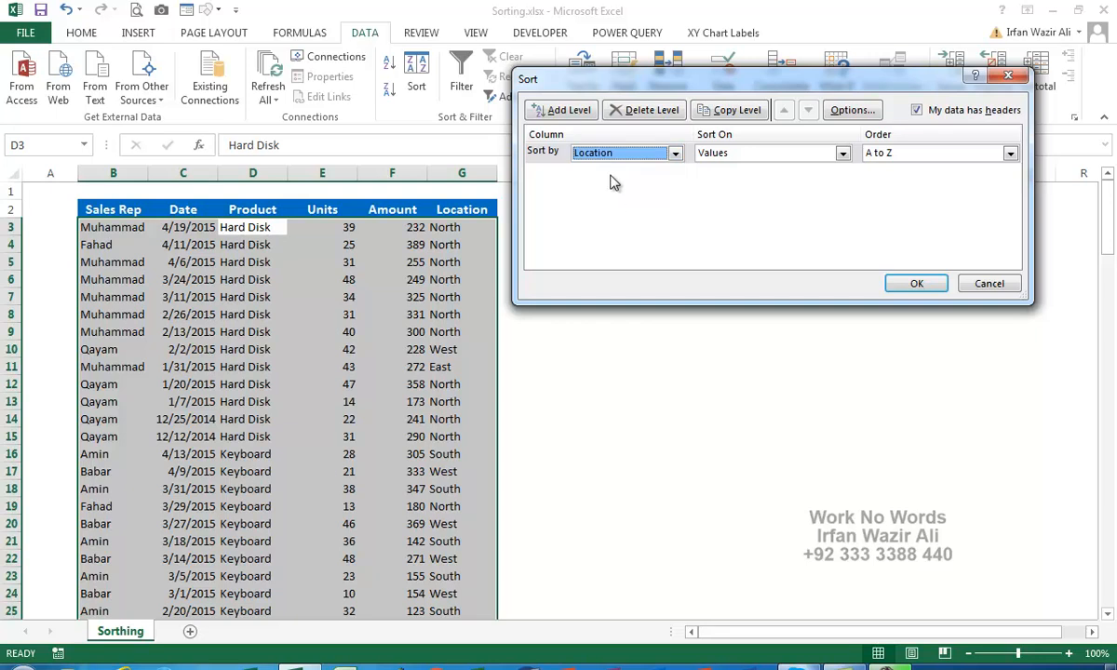
click(738, 156)
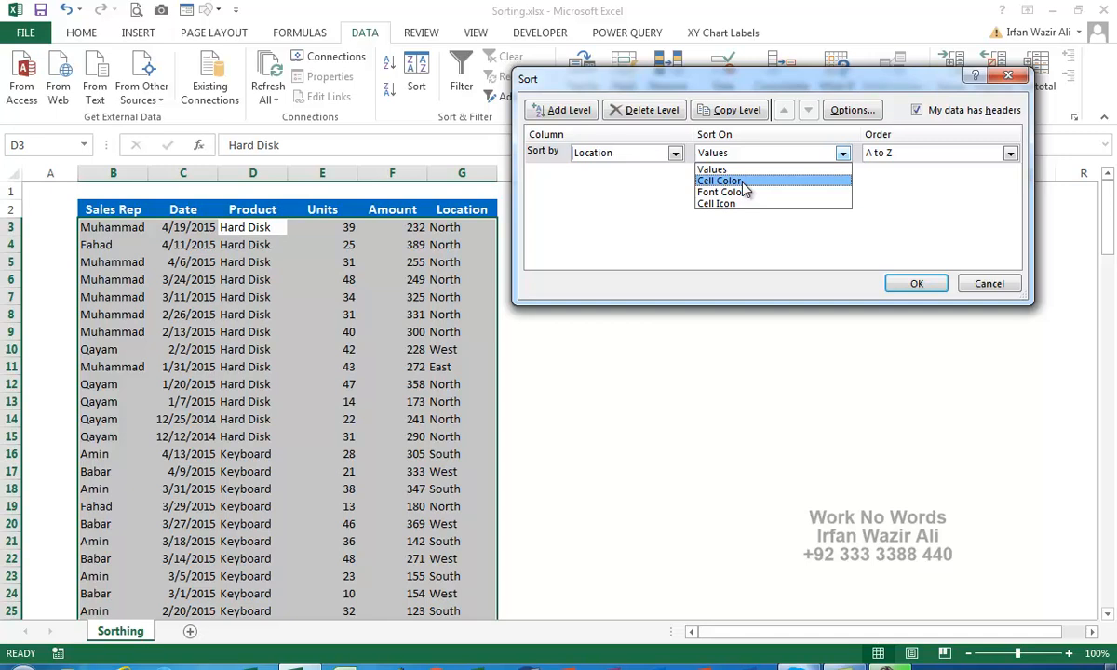
click(737, 171)
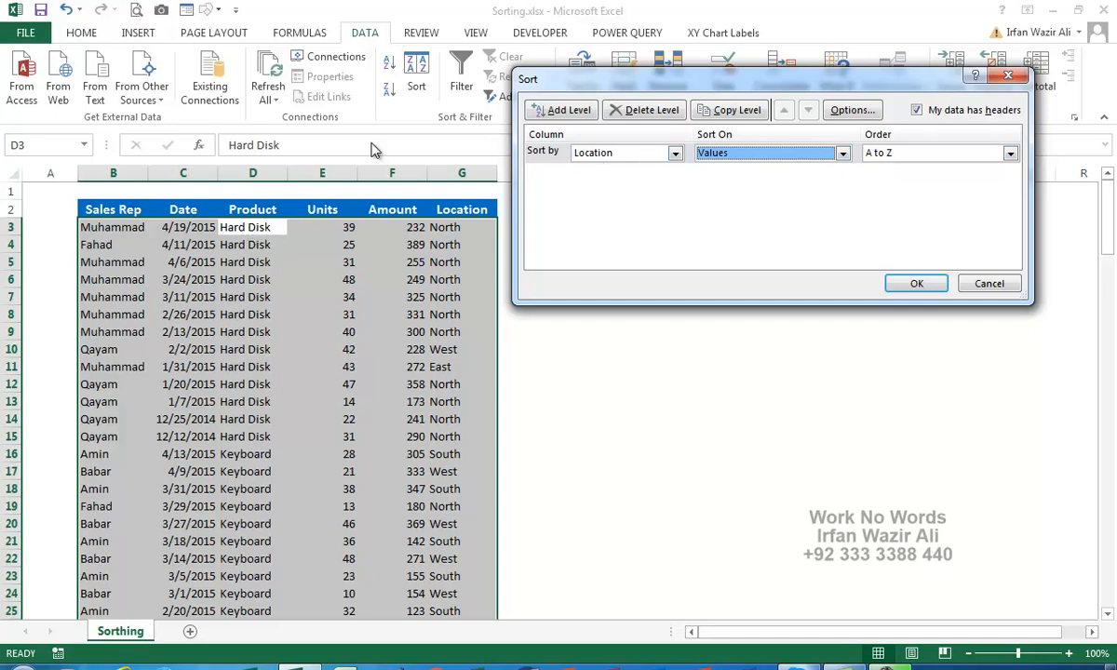
Add Product and Sales Rep as second and third levels, A to Z, and apply.
click(582, 112)
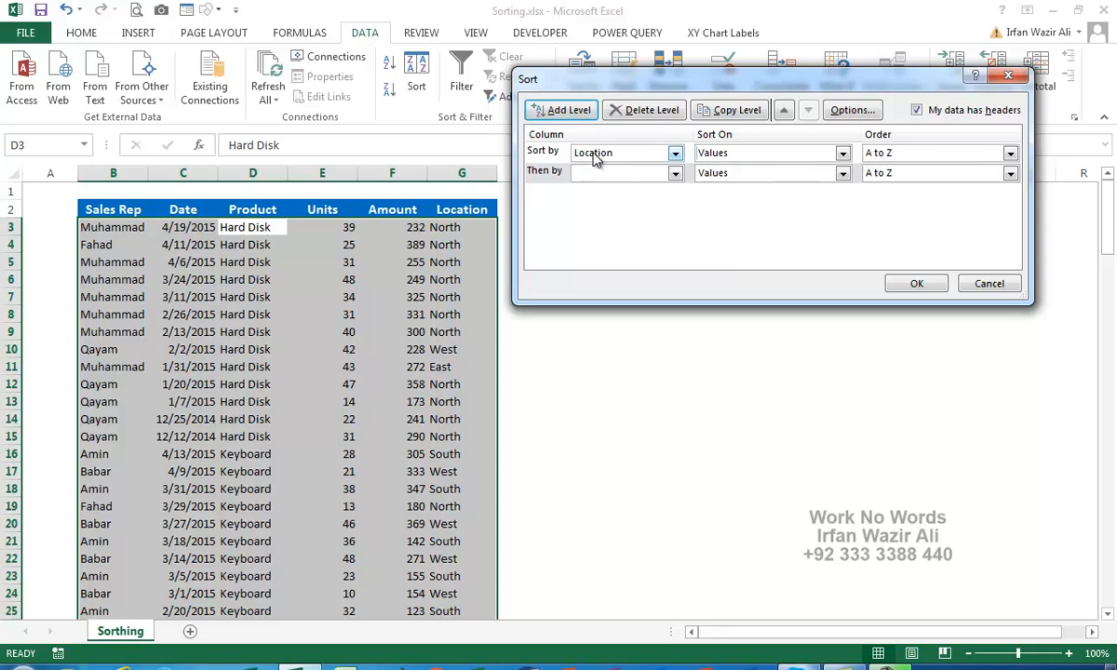
click(576, 173)
click(615, 213)
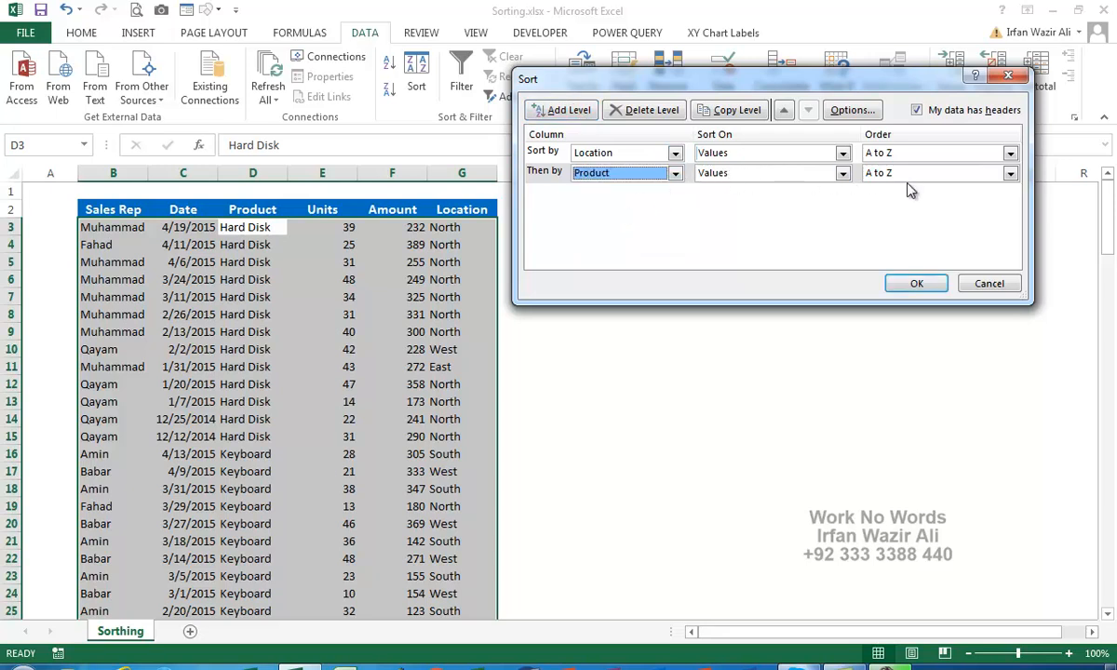
click(549, 111)
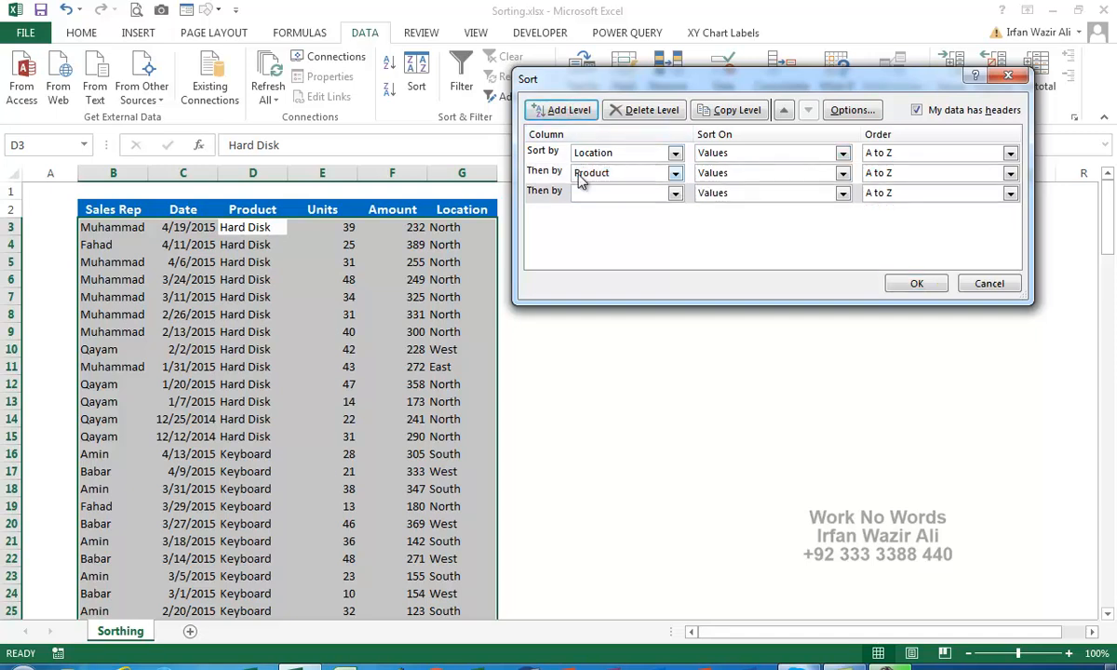
click(624, 193)
click(596, 207)
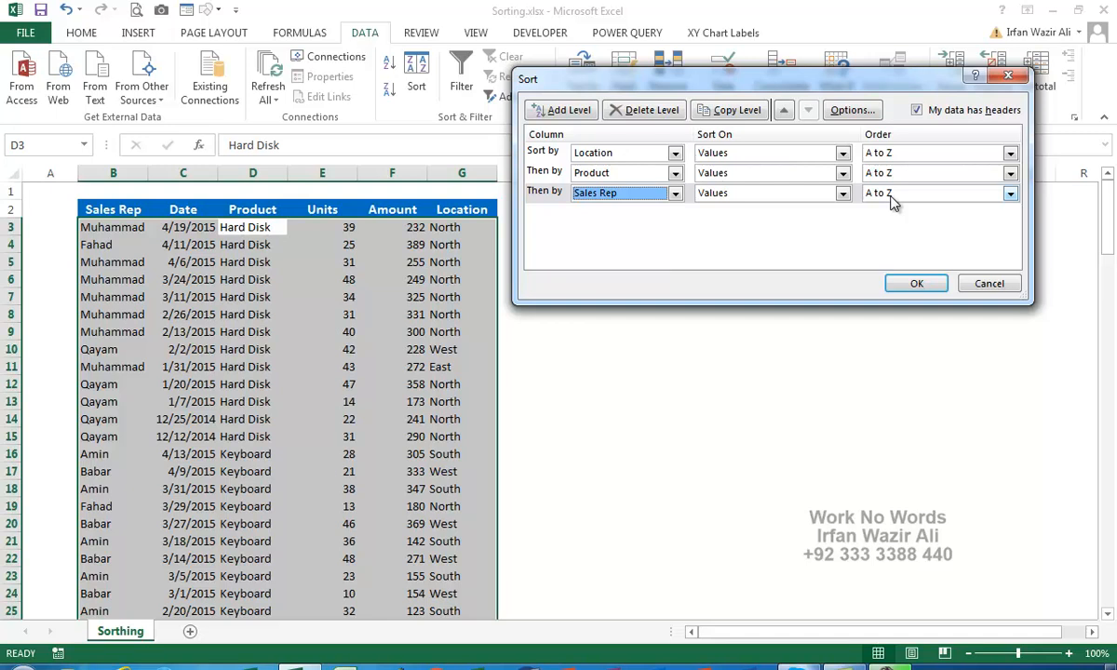
click(914, 283)
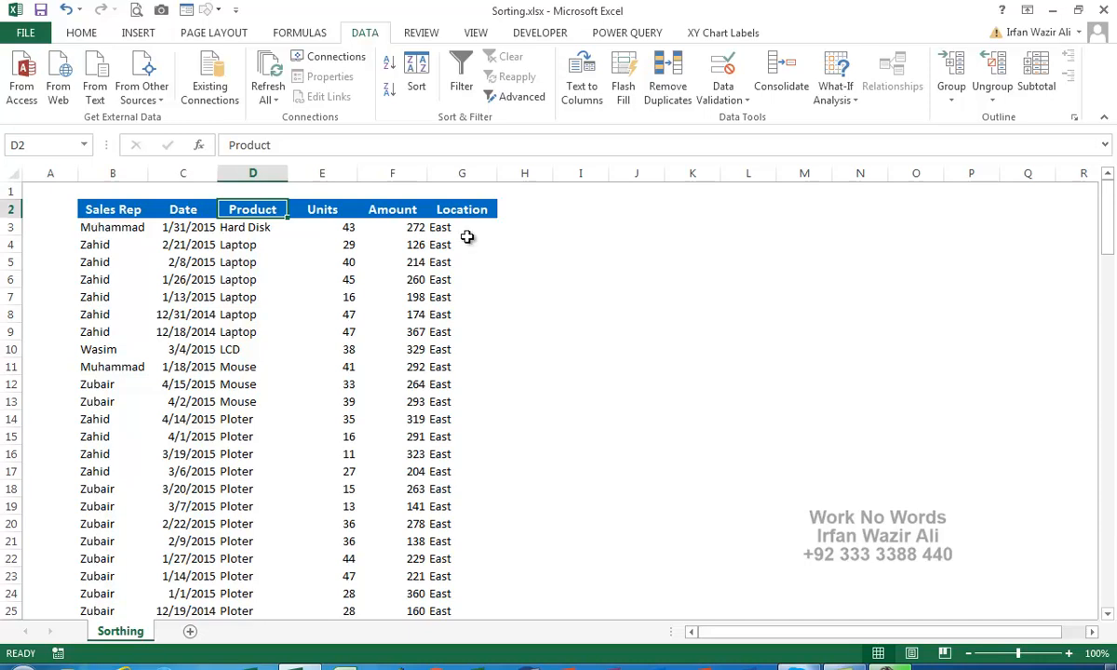
drag(439, 227, 440, 560)
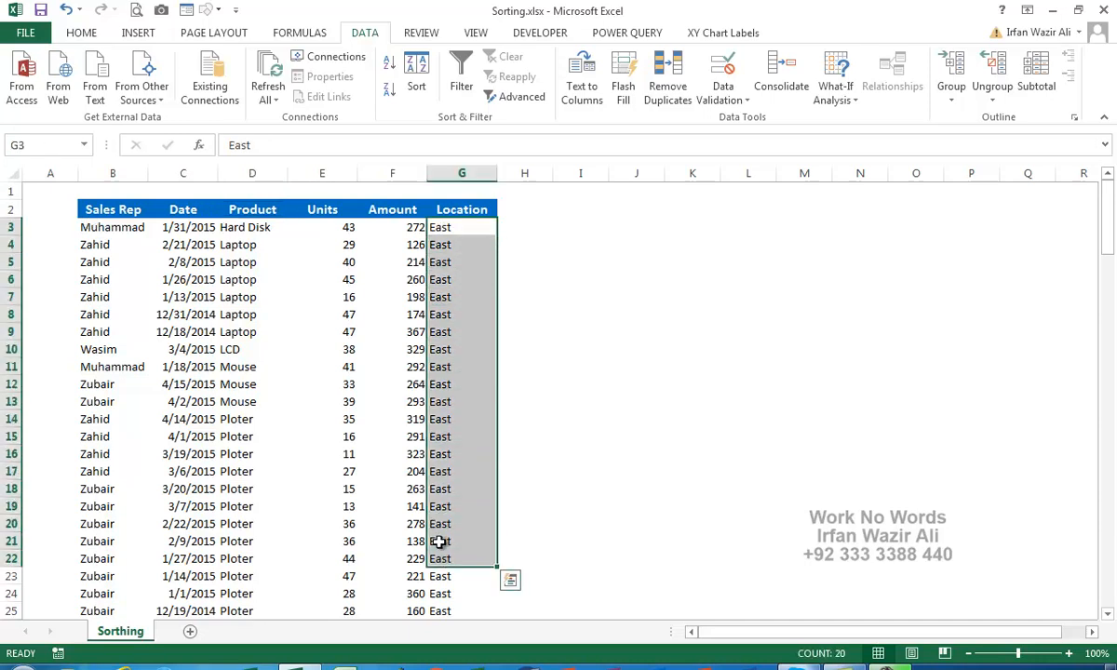
drag(248, 227, 251, 512)
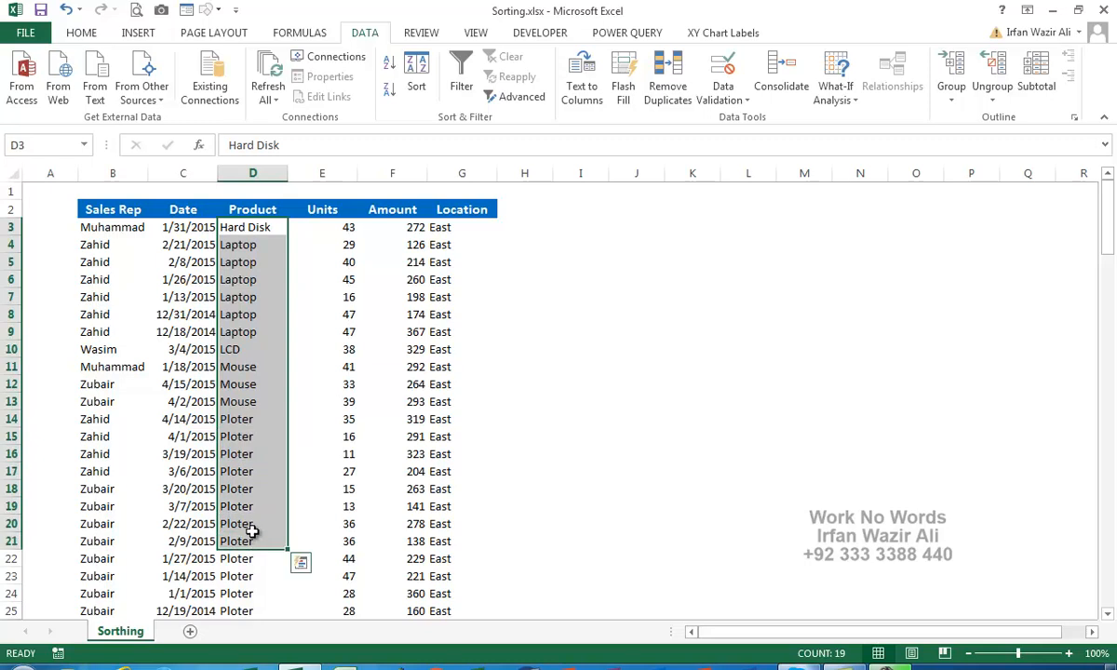
drag(99, 228, 104, 526)
scroll(97, 505, down, 9)
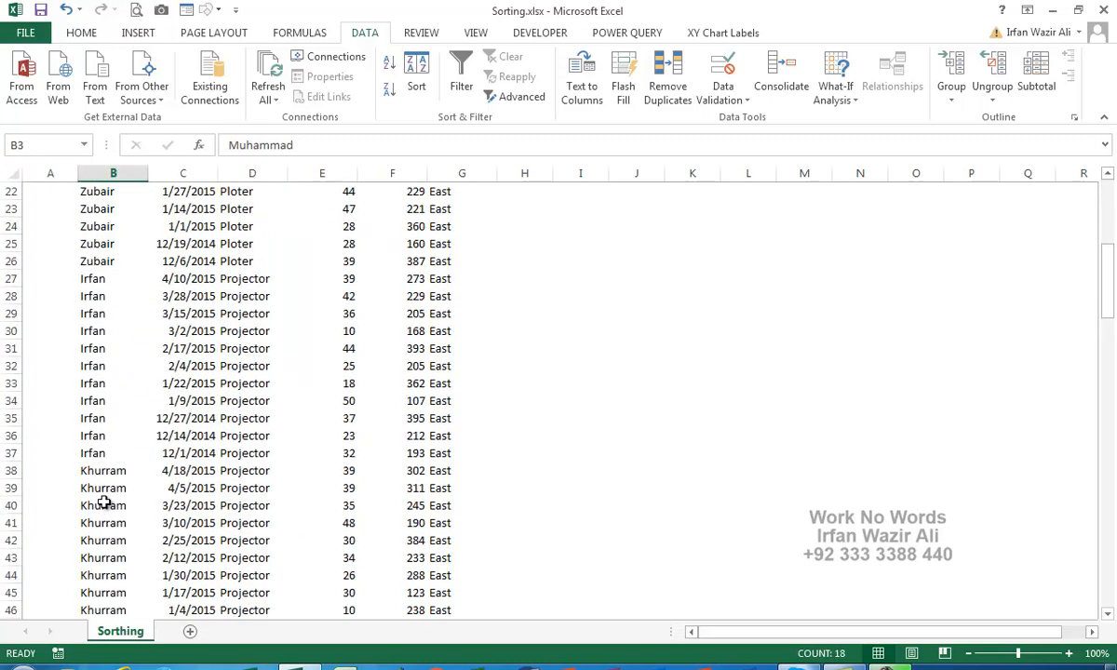
scroll(103, 503, down, 3)
scroll(104, 503, down, 4)
click(448, 313)
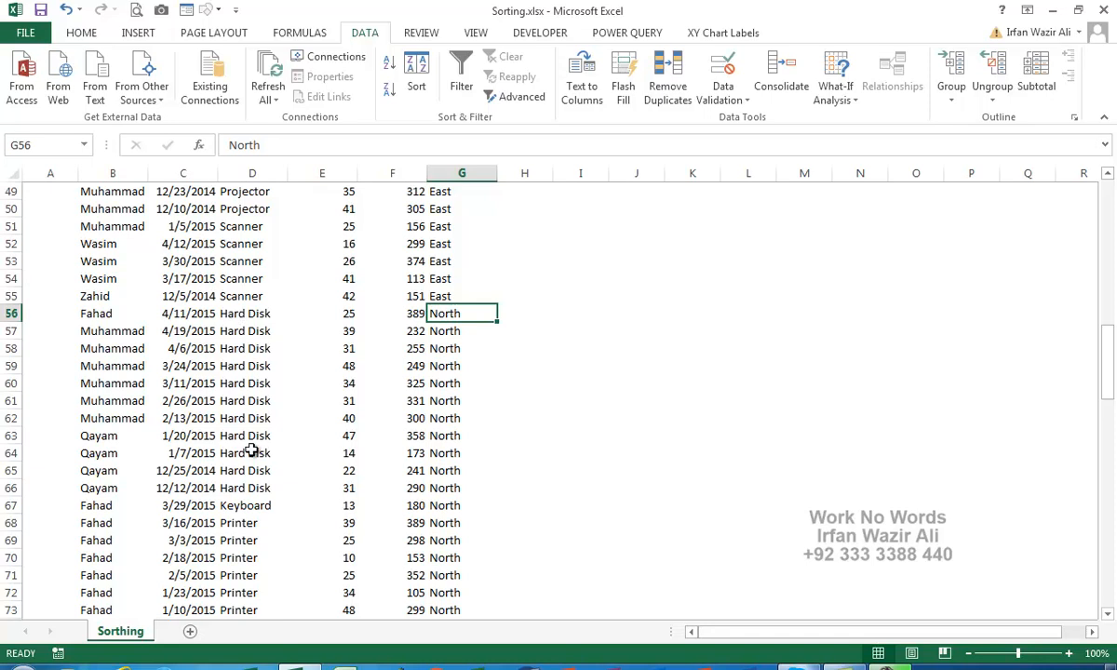
scroll(108, 320, up, 16)
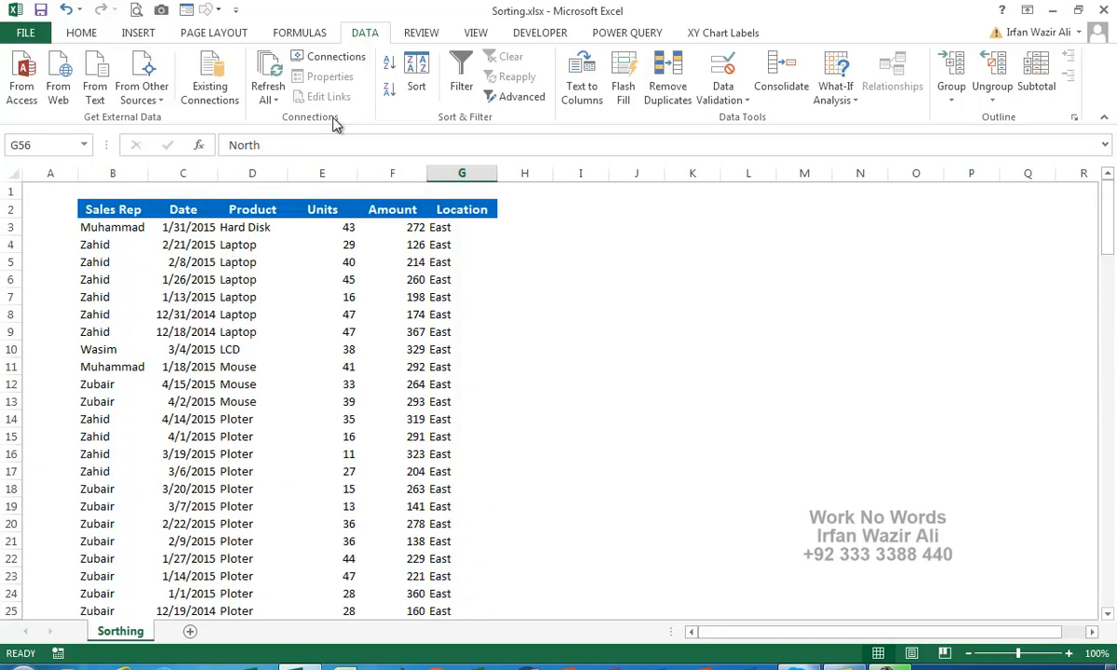
Change sort levels to Sales Rep, Product, Location and apply, so Ahmed's Projector rows lead.
click(416, 84)
click(603, 151)
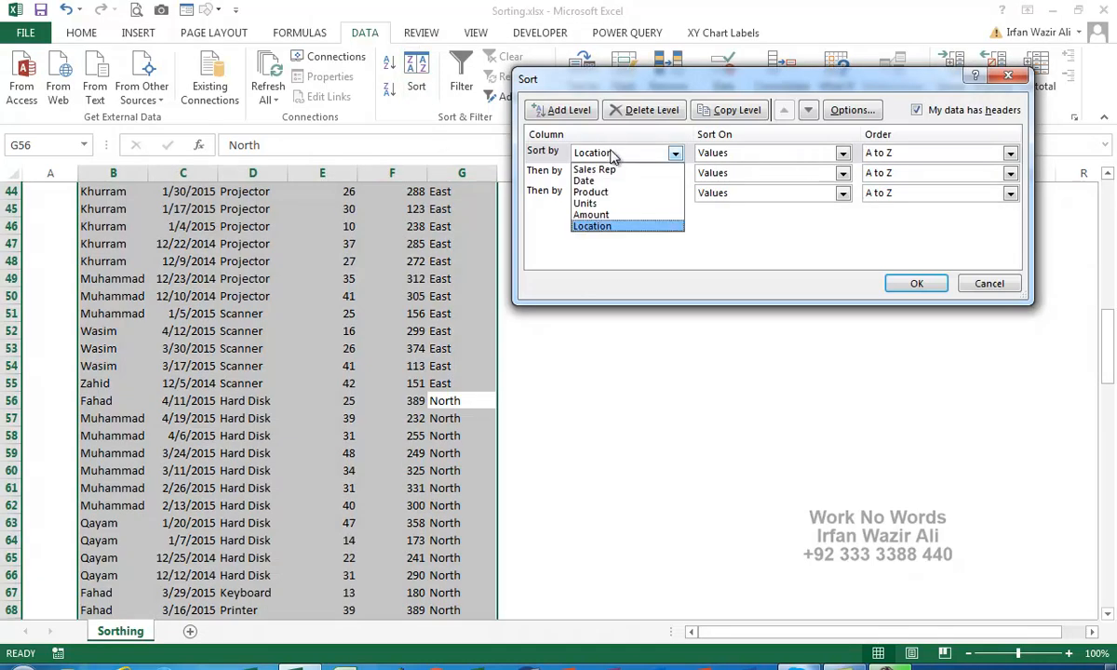
click(618, 170)
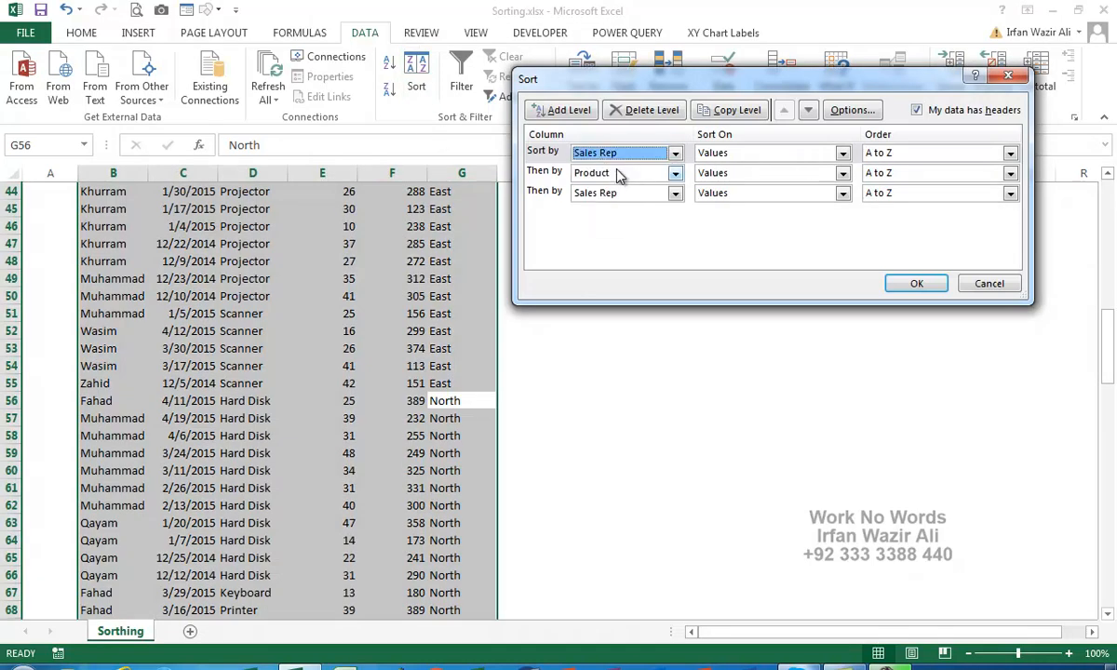
click(618, 175)
click(617, 173)
click(620, 193)
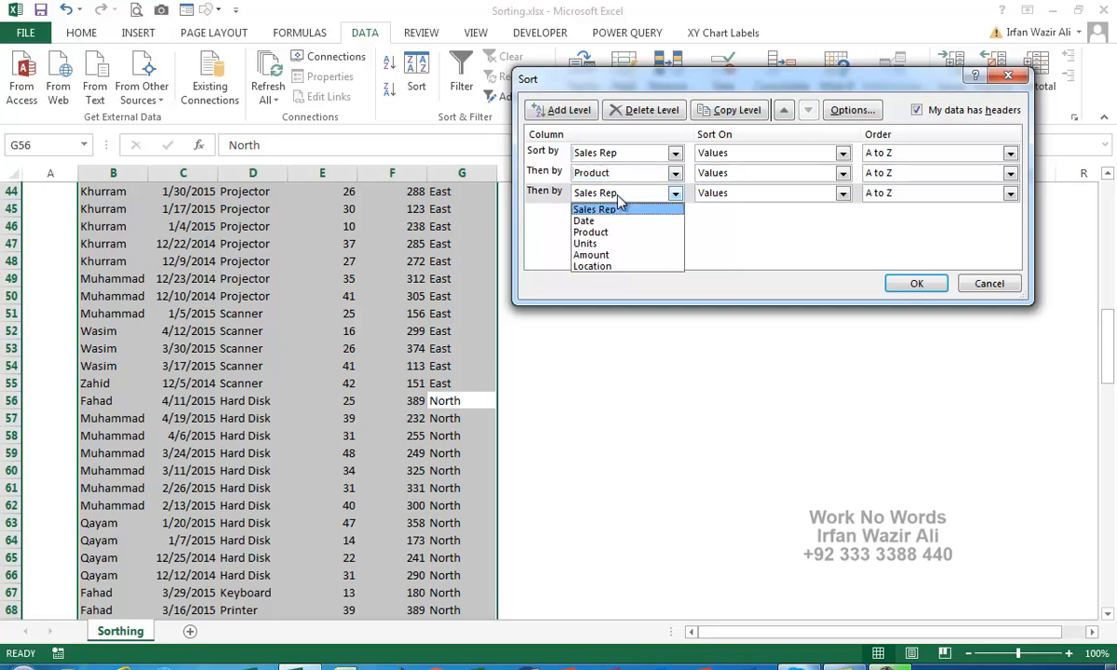
click(618, 267)
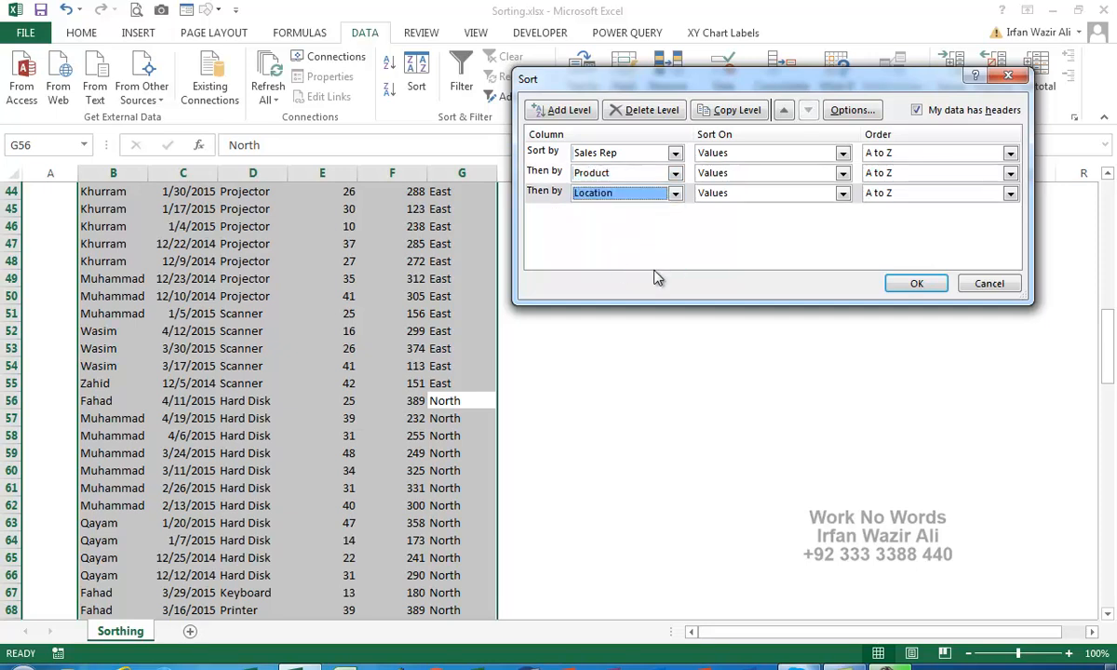
click(917, 283)
scroll(121, 262, up, 14)
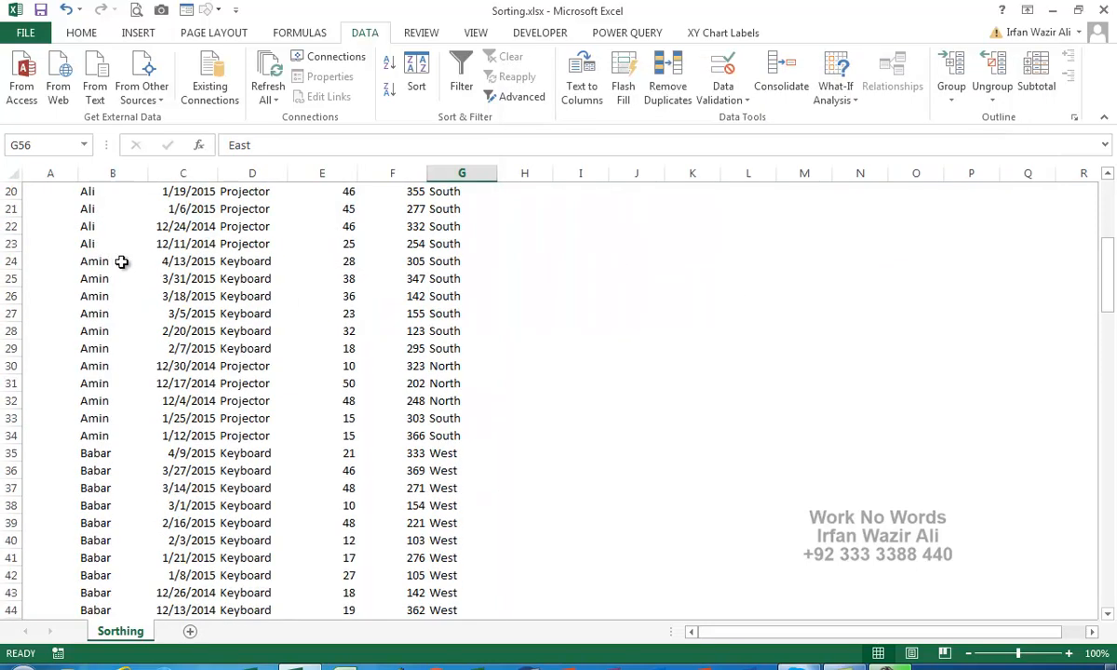
click(110, 227)
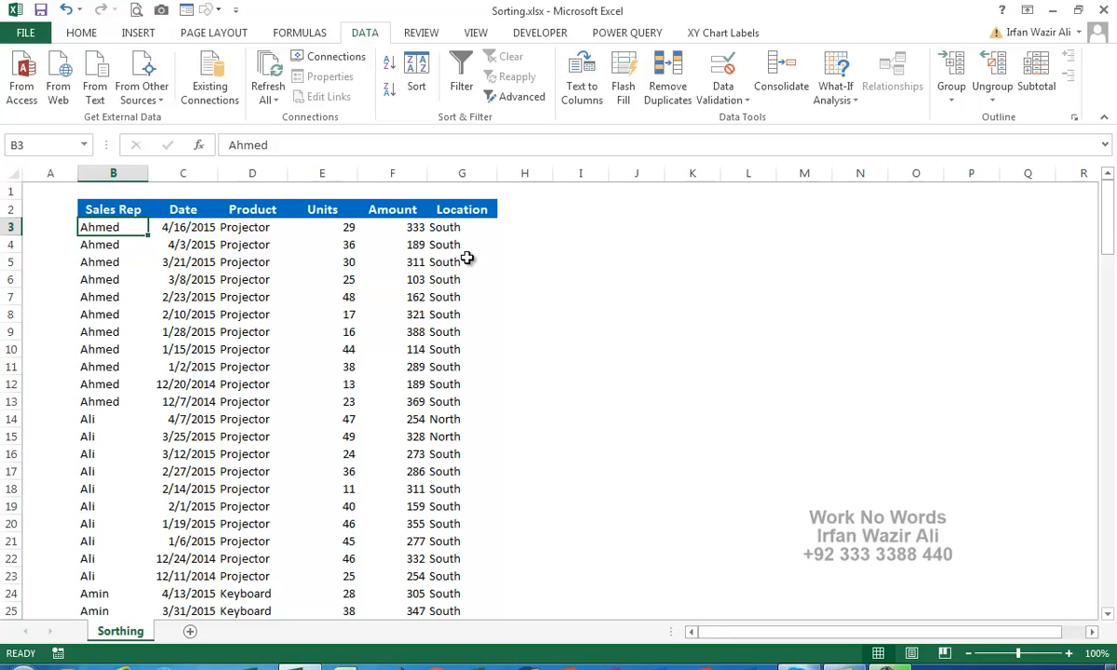
click(396, 213)
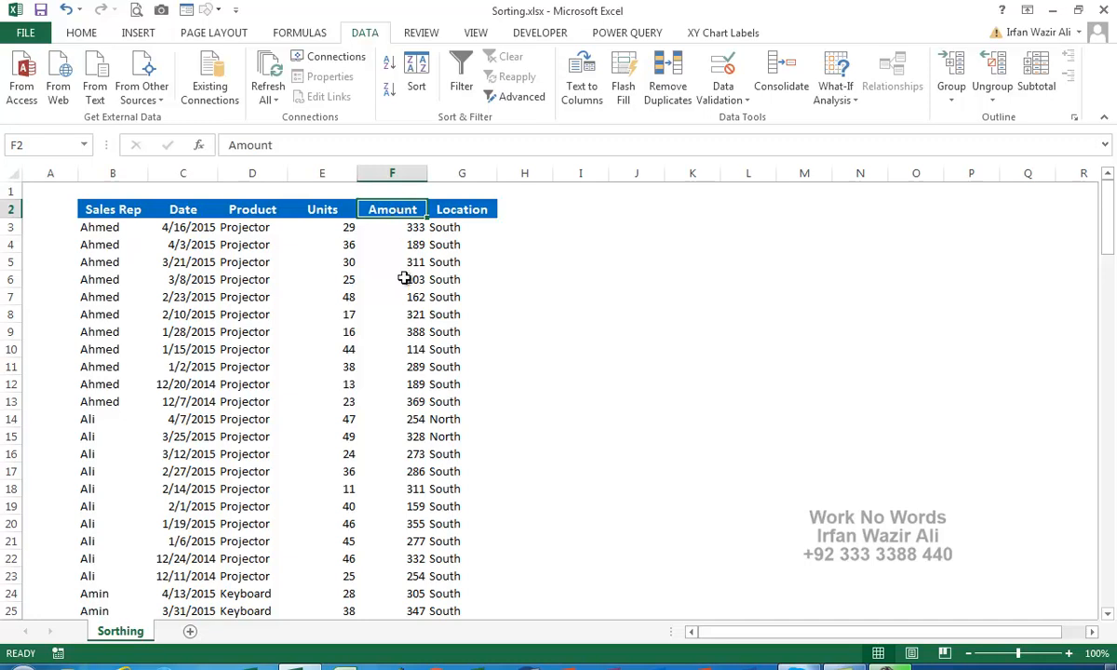
Sort by Amount largest first, then by Sales Rep A to Z, so Ahmed's 388 leads.
click(389, 97)
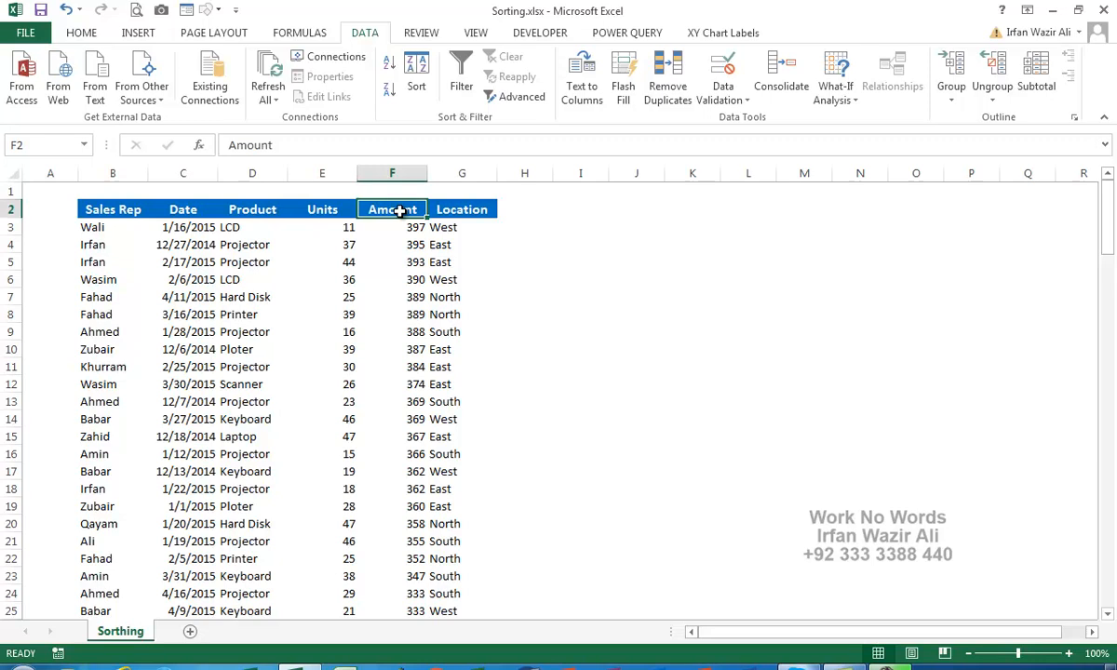
click(96, 210)
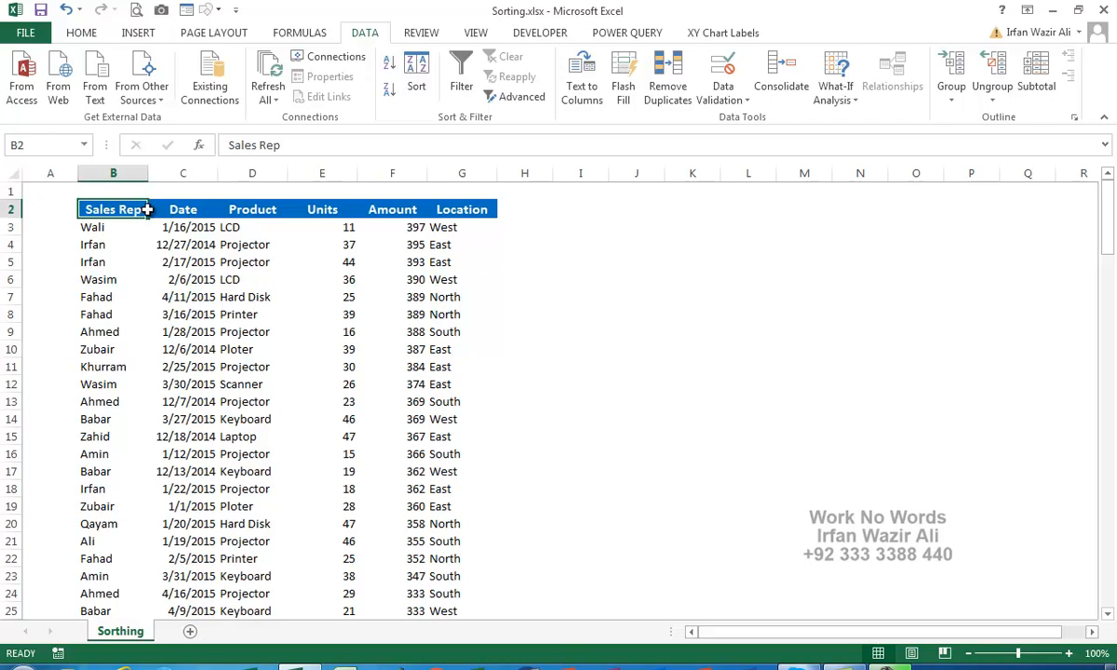
click(389, 63)
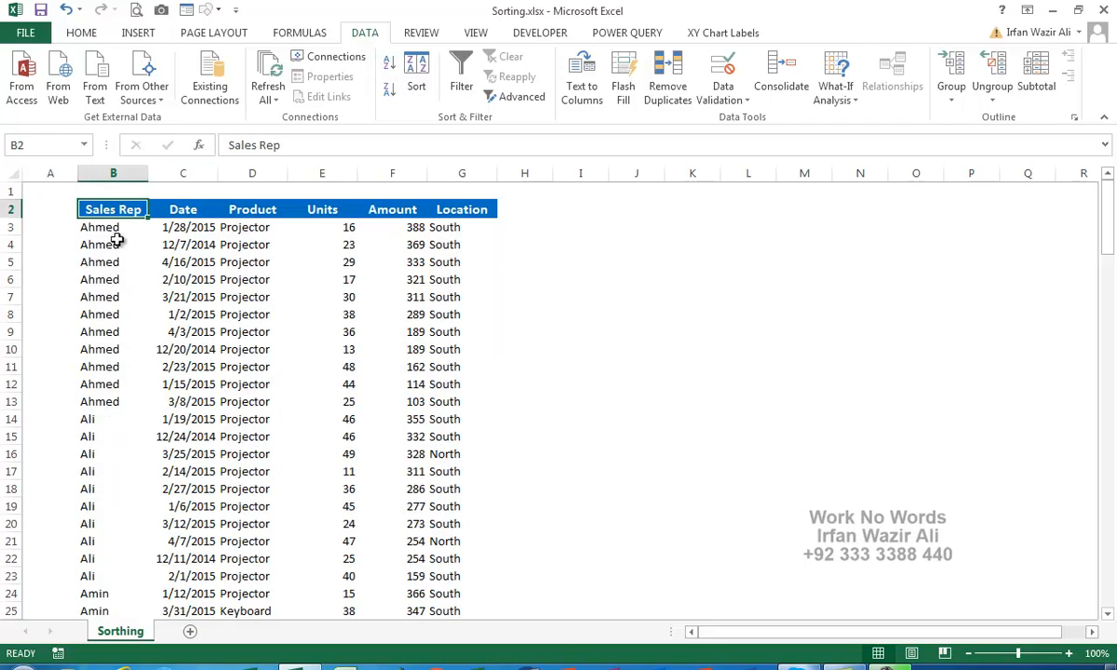
drag(90, 228, 438, 228)
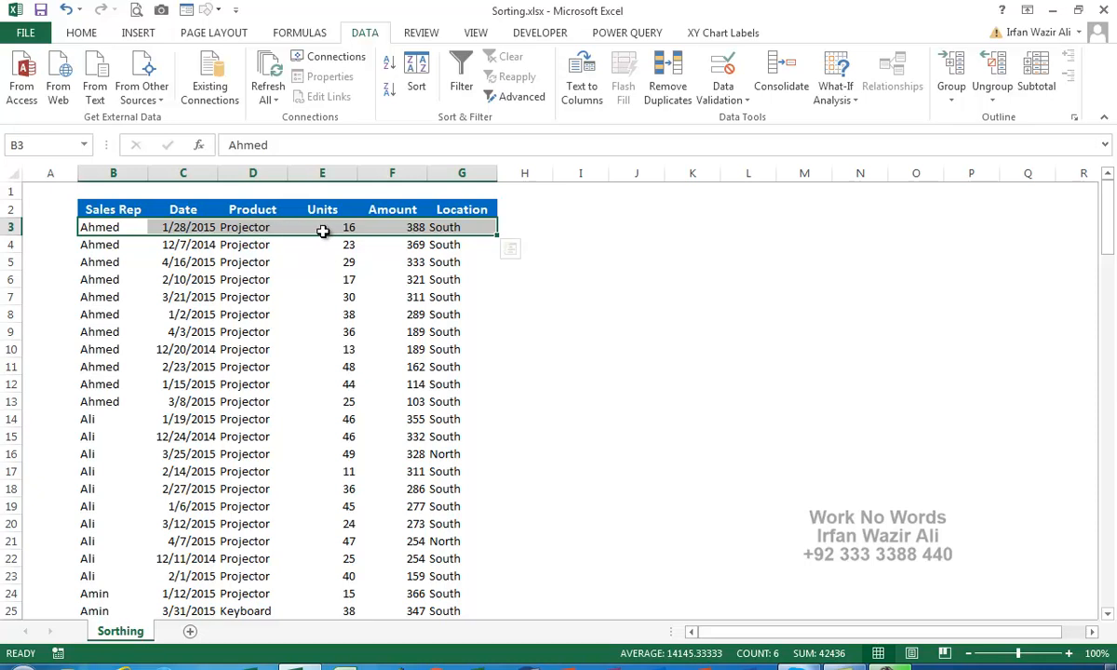
Fill row B3:G3 (Ahmed, Projector, 388, South) with yellow and review its values.
click(415, 227)
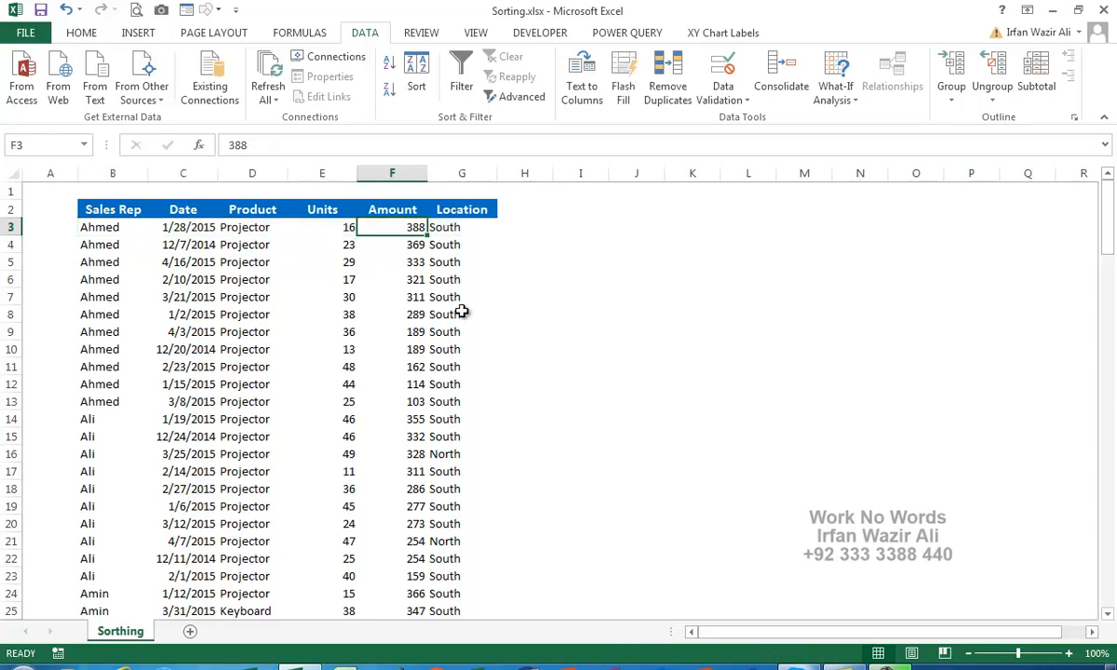
click(432, 224)
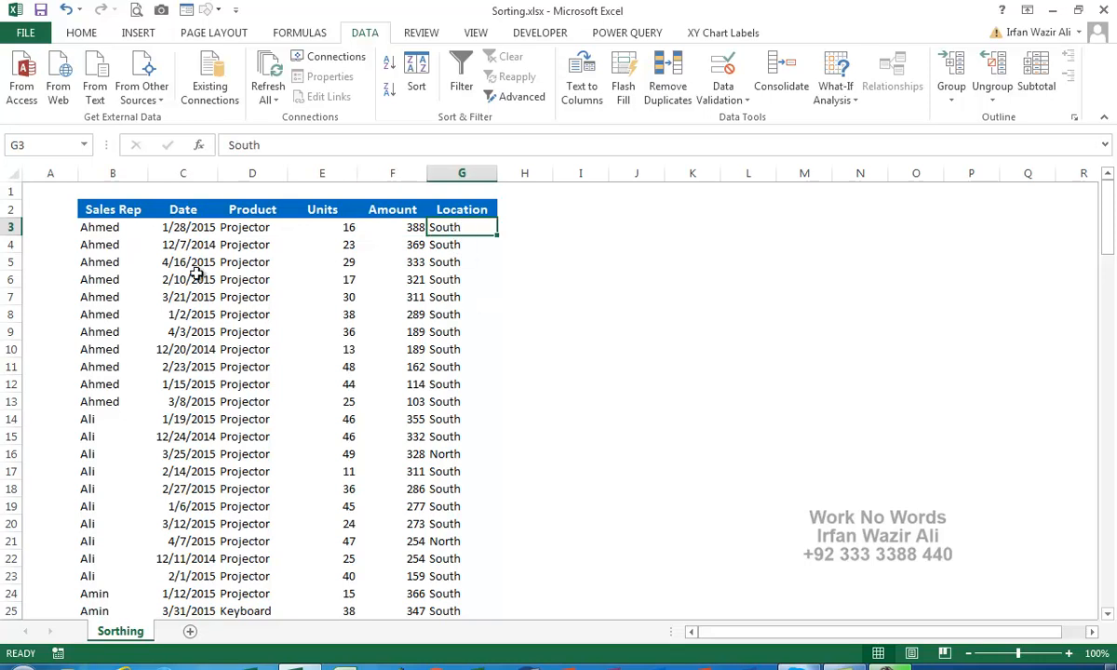
drag(107, 227, 462, 227)
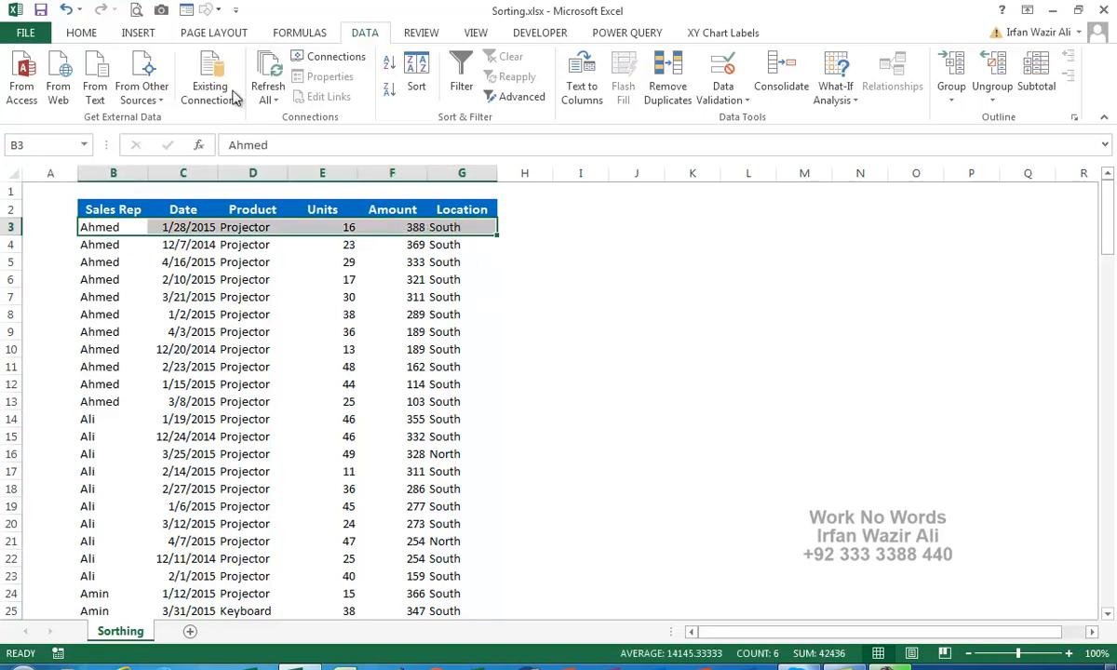
click(85, 35)
click(215, 90)
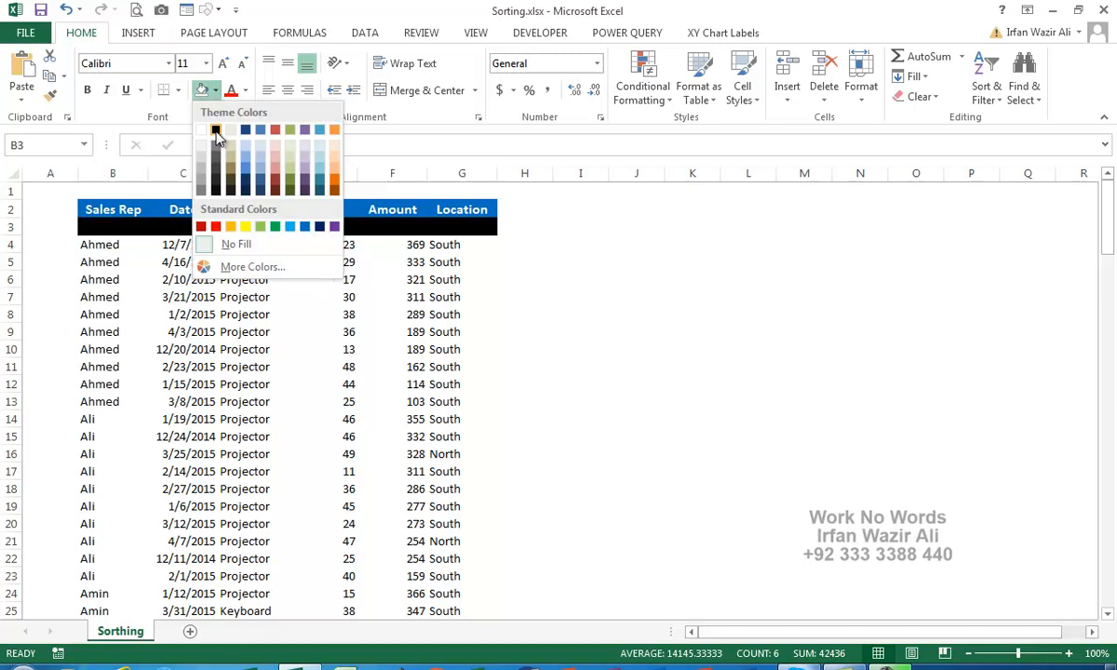
click(241, 224)
click(252, 279)
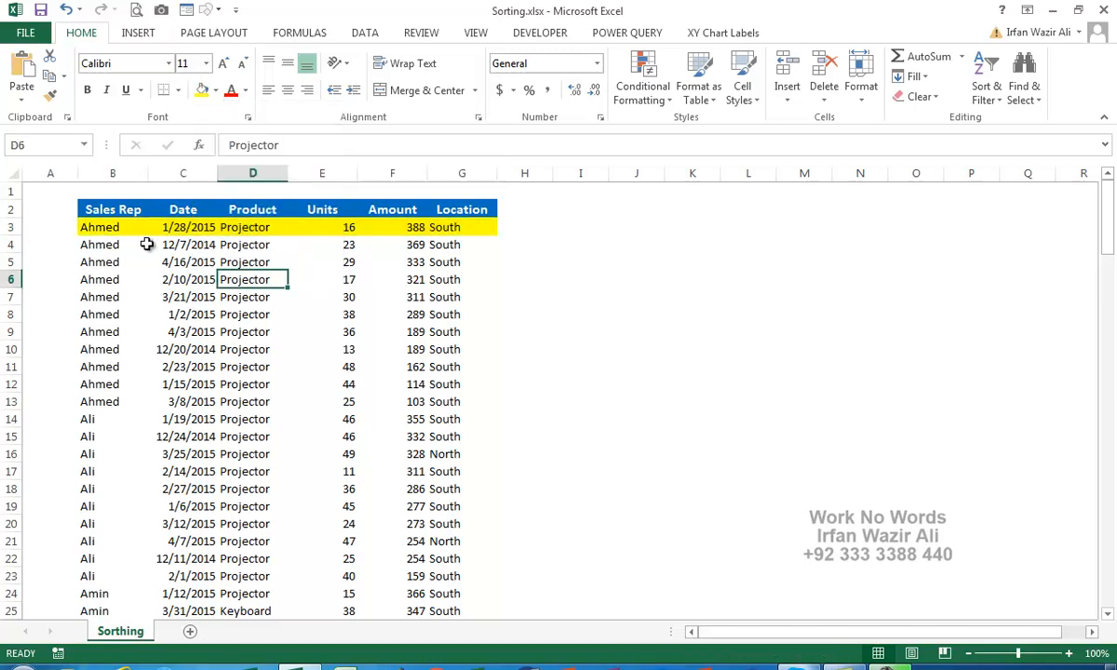
click(328, 231)
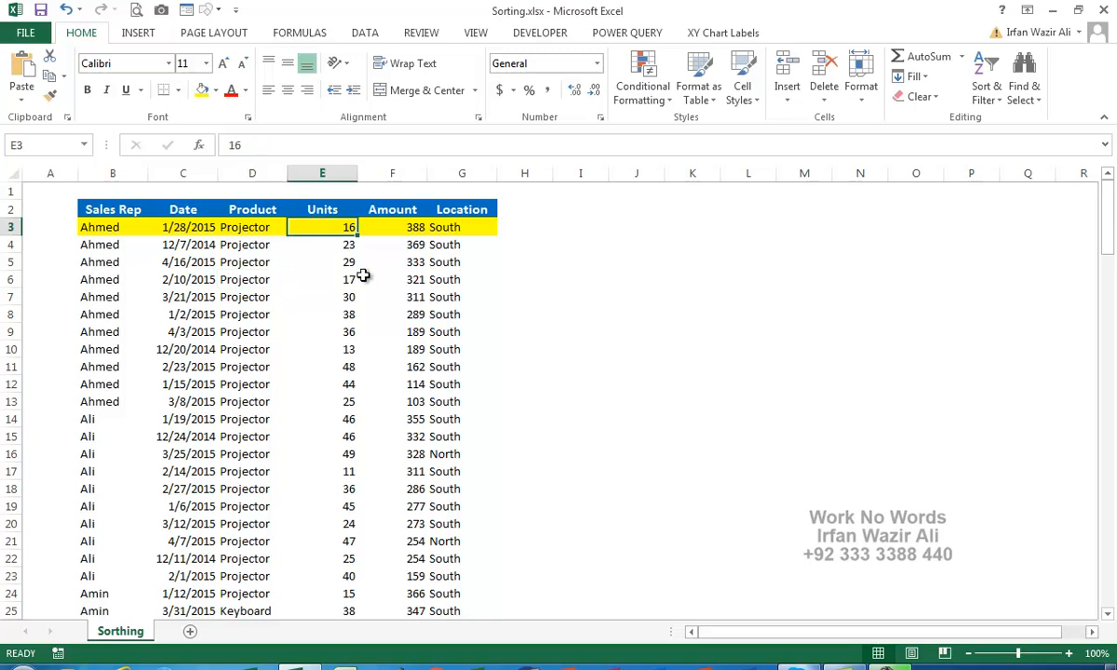
click(389, 227)
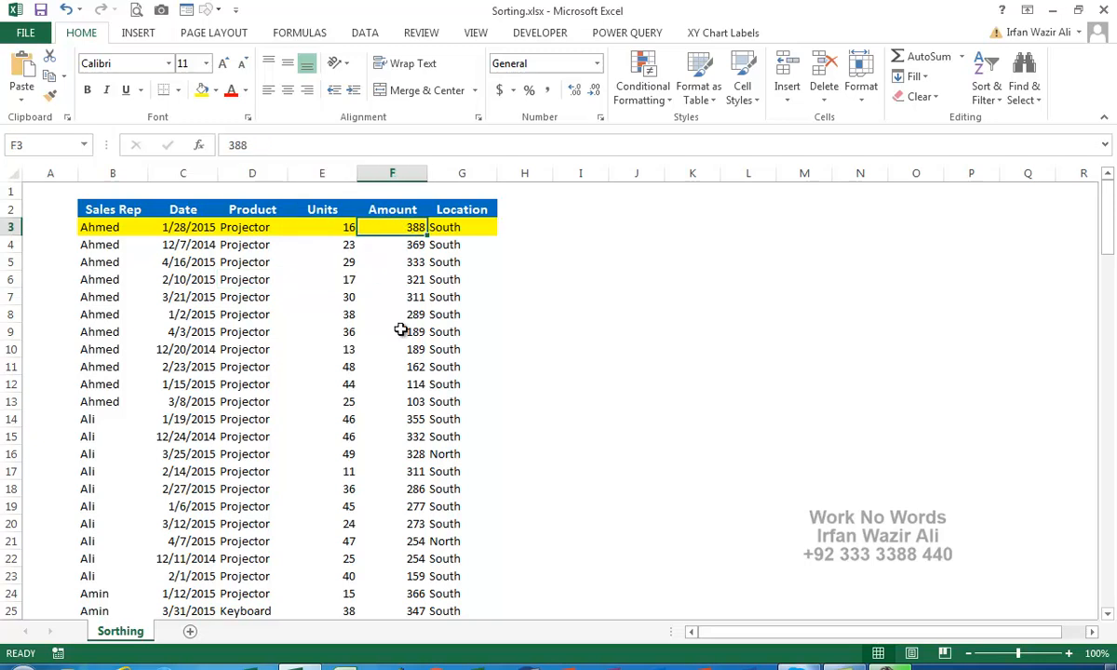
click(460, 223)
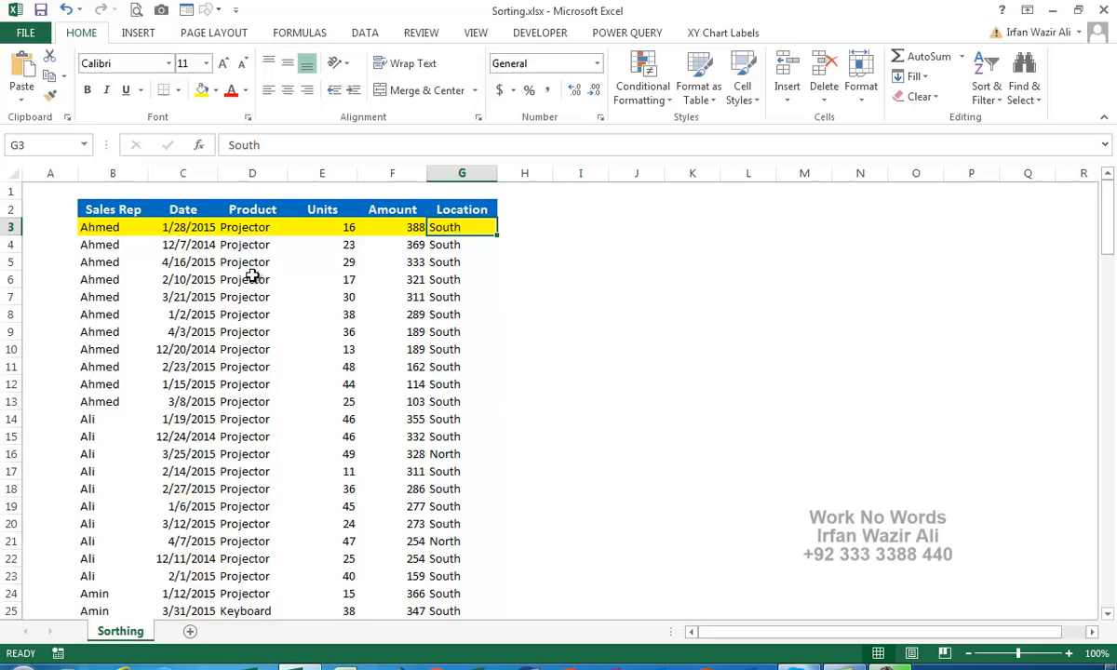
click(112, 229)
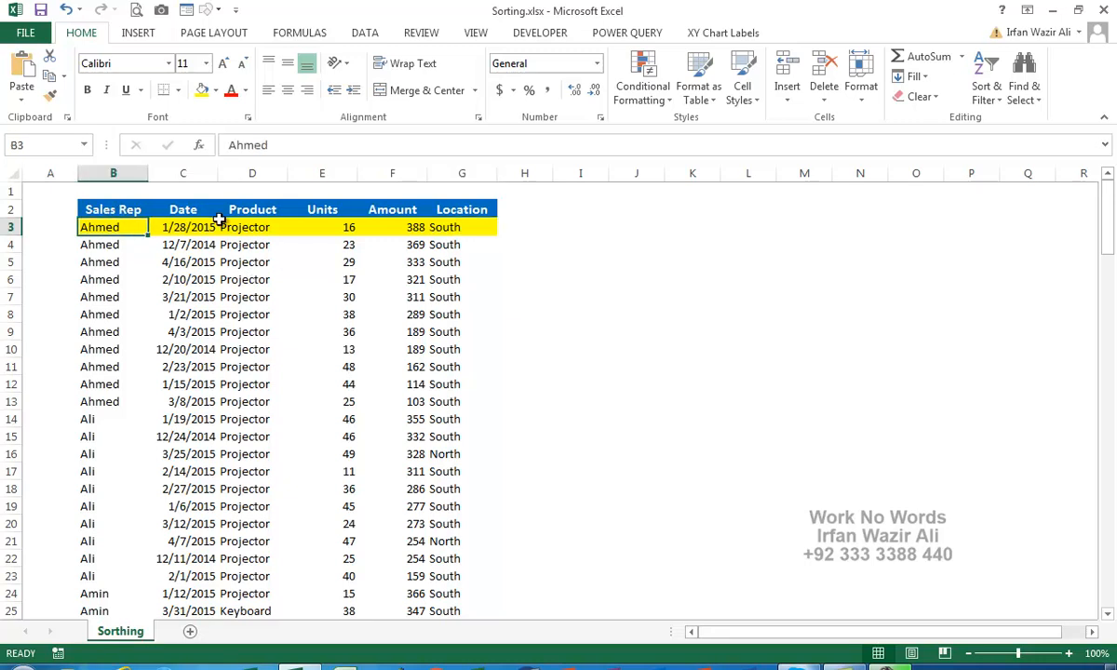
Select the Sales Rep column from B2 down to the last data row.
click(127, 209)
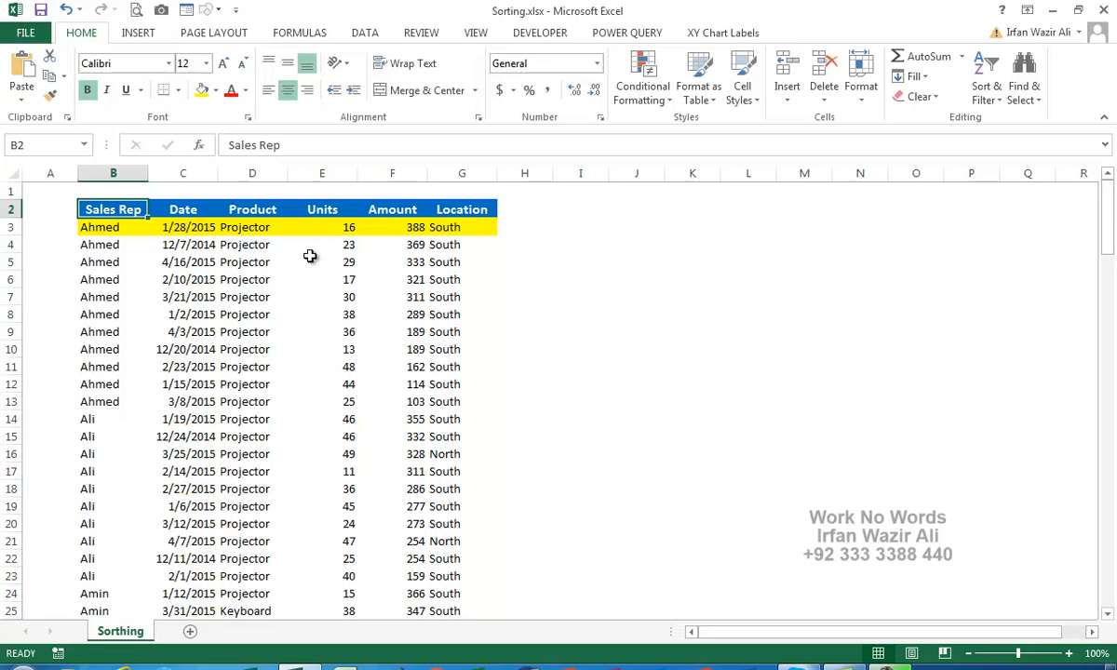
key(Down)
key(Up)
key(ctrl+shift+Down)
key(ctrl+BackSpace)
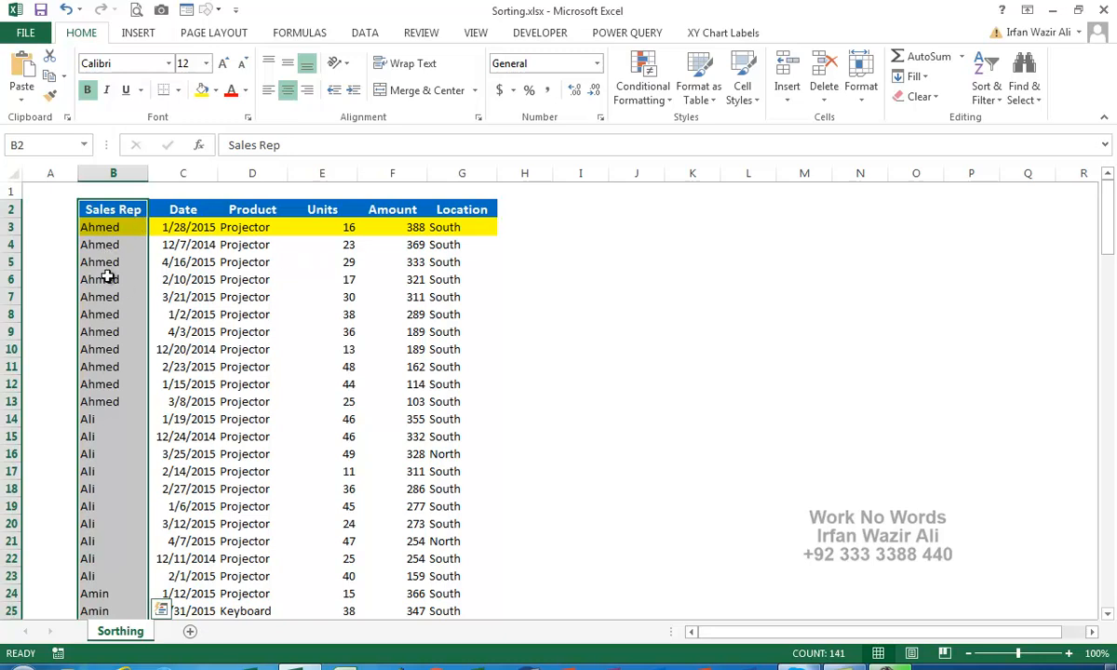
click(371, 34)
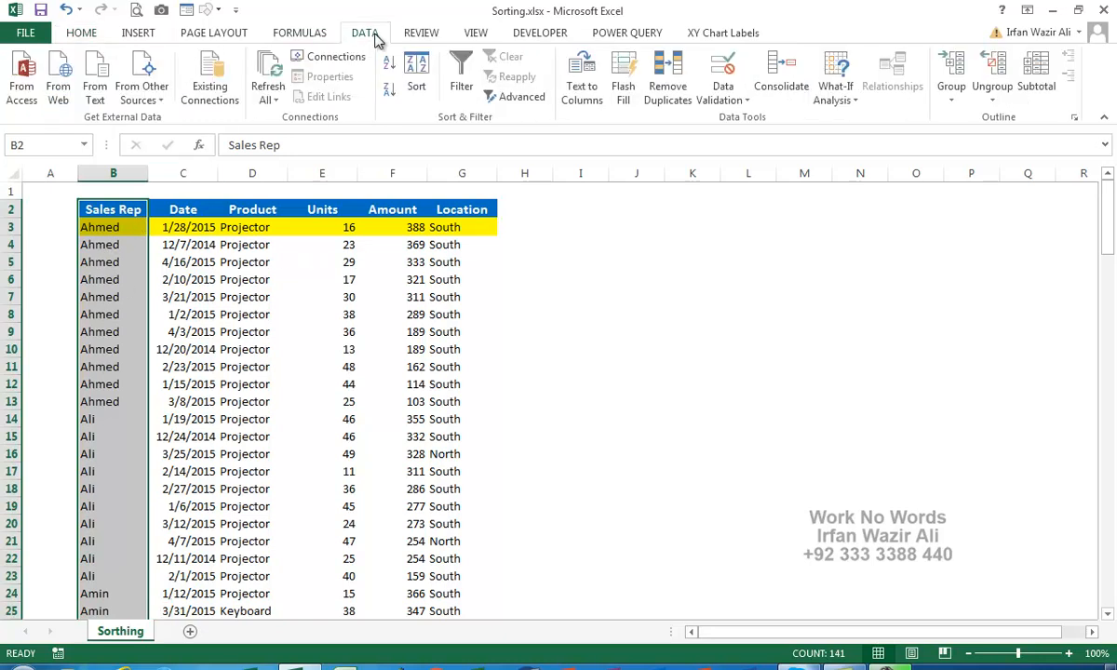
Sort only the selected Sales Rep column Z to A, continuing with the current selection.
click(389, 62)
key(Escape)
click(389, 91)
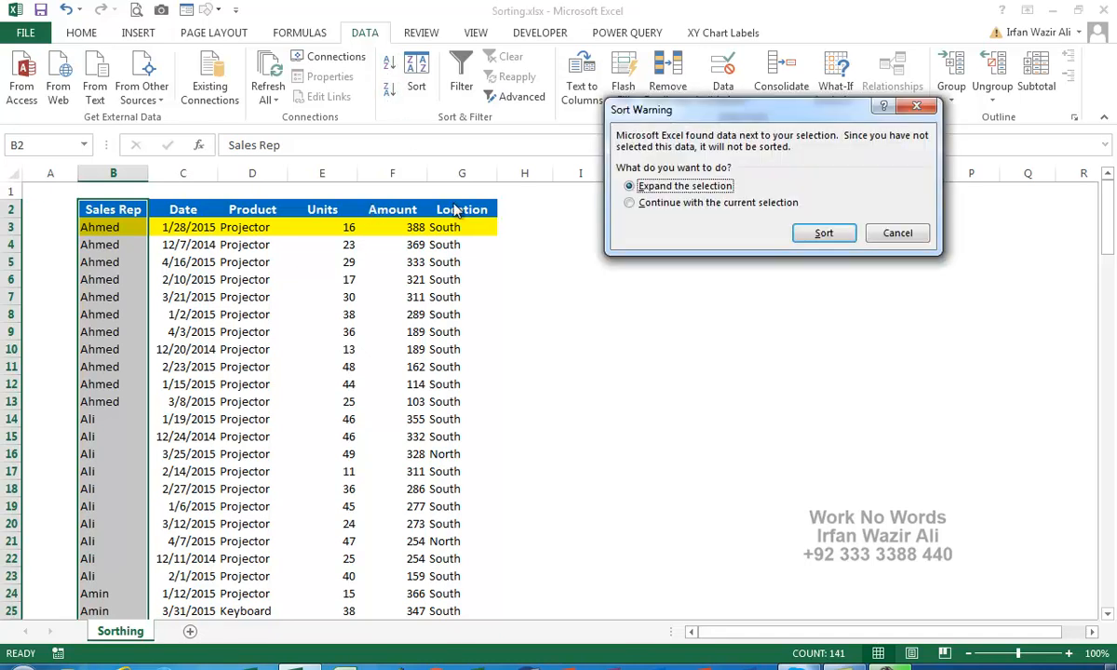
drag(716, 112, 634, 98)
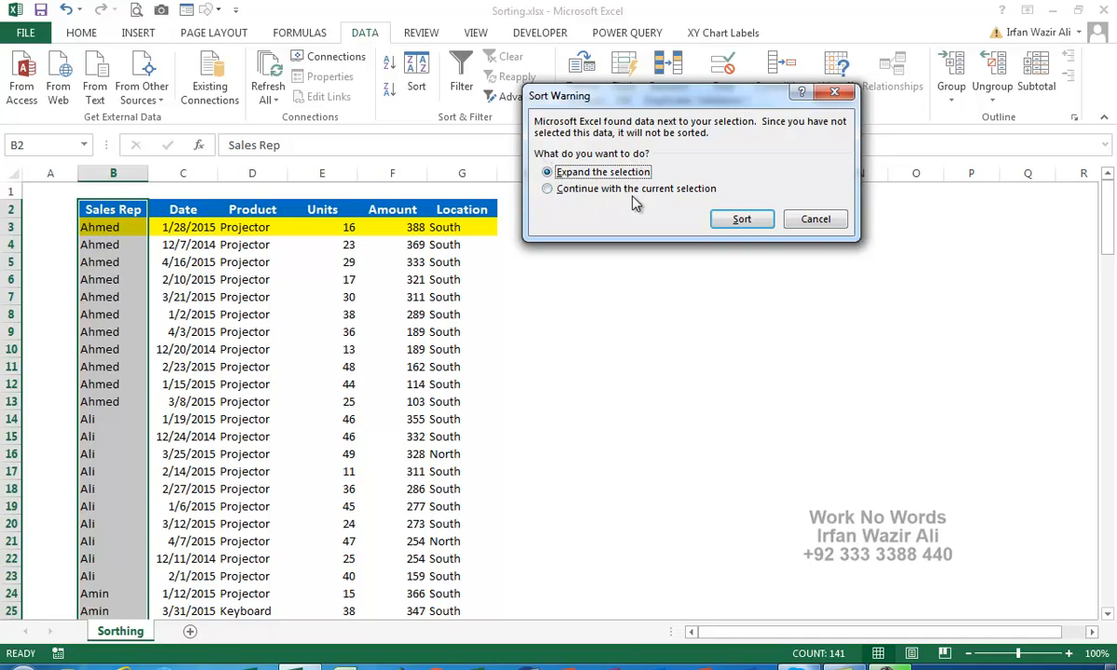
click(551, 189)
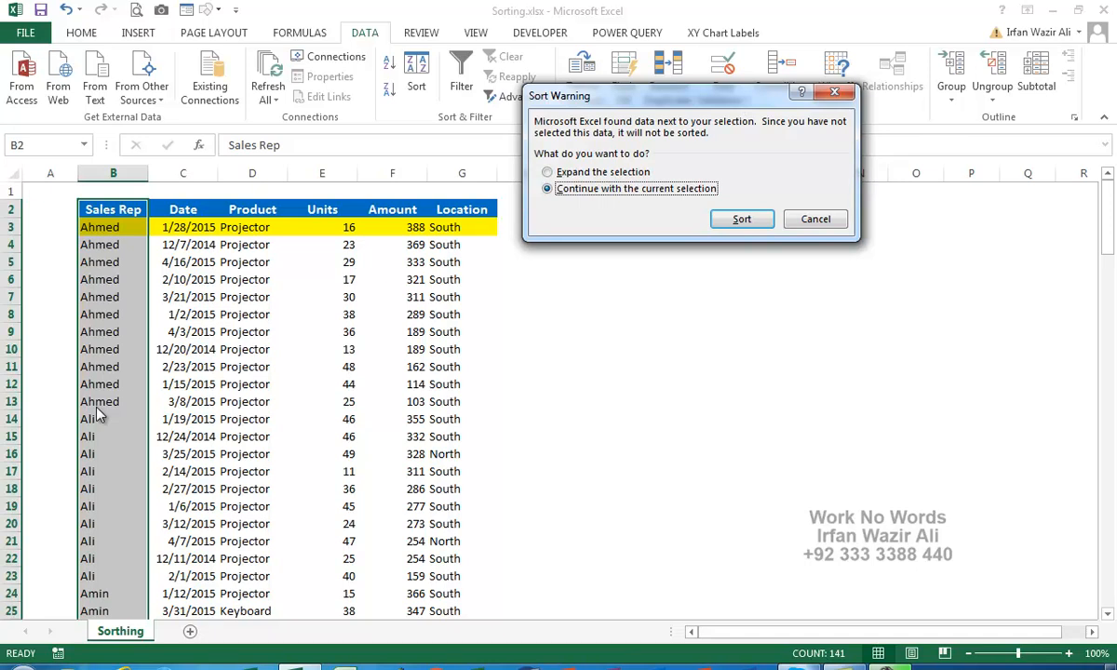
click(739, 222)
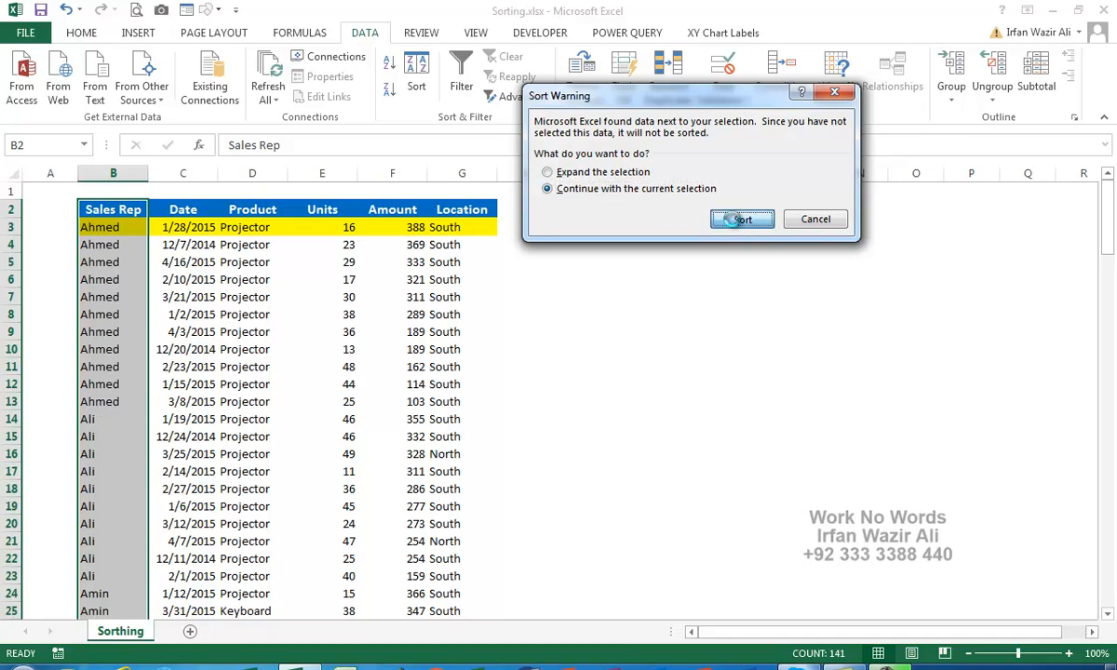
Show that Zubair now sits beside the yellow row's unchanged 388 values.
click(177, 261)
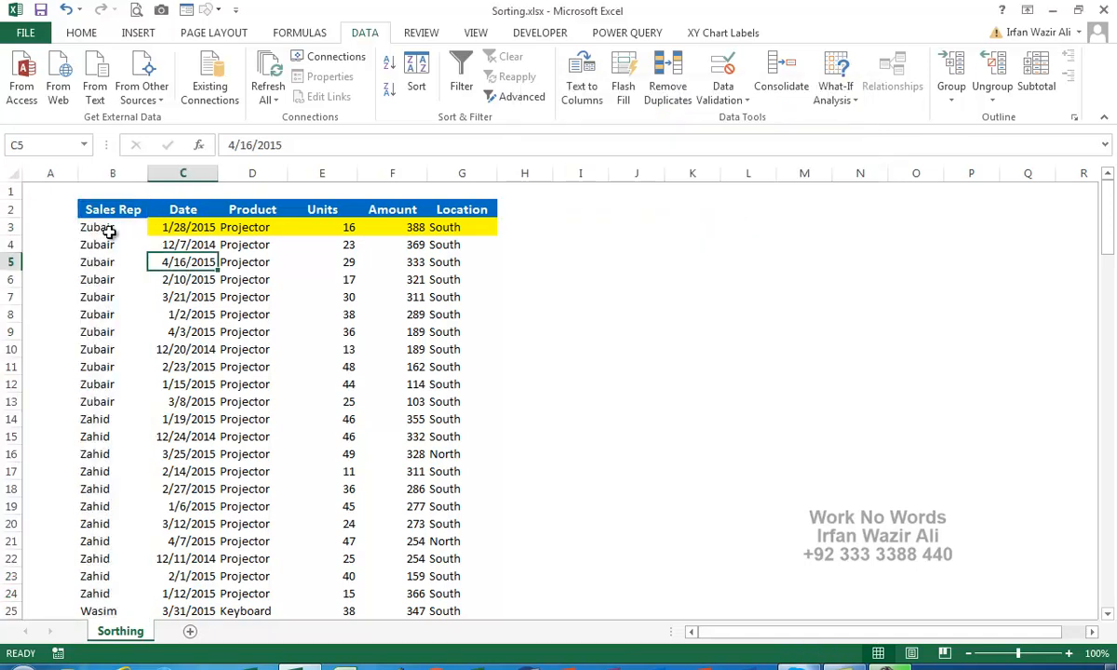
click(110, 232)
drag(177, 227, 437, 314)
drag(172, 228, 256, 224)
click(126, 230)
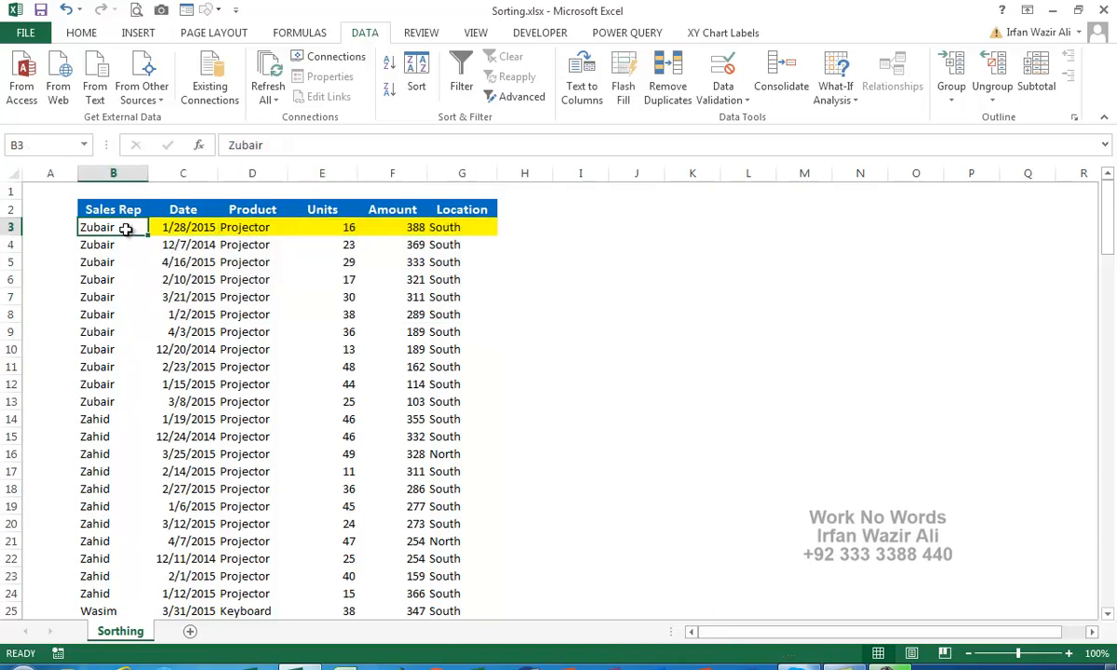
click(188, 227)
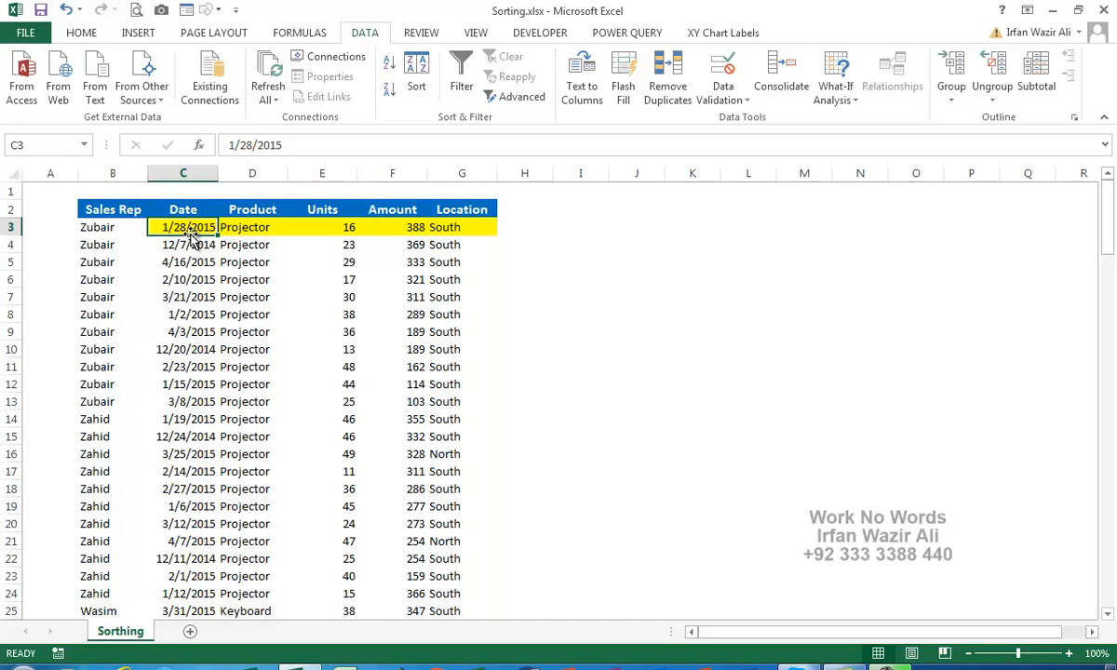
click(241, 226)
click(312, 225)
click(387, 227)
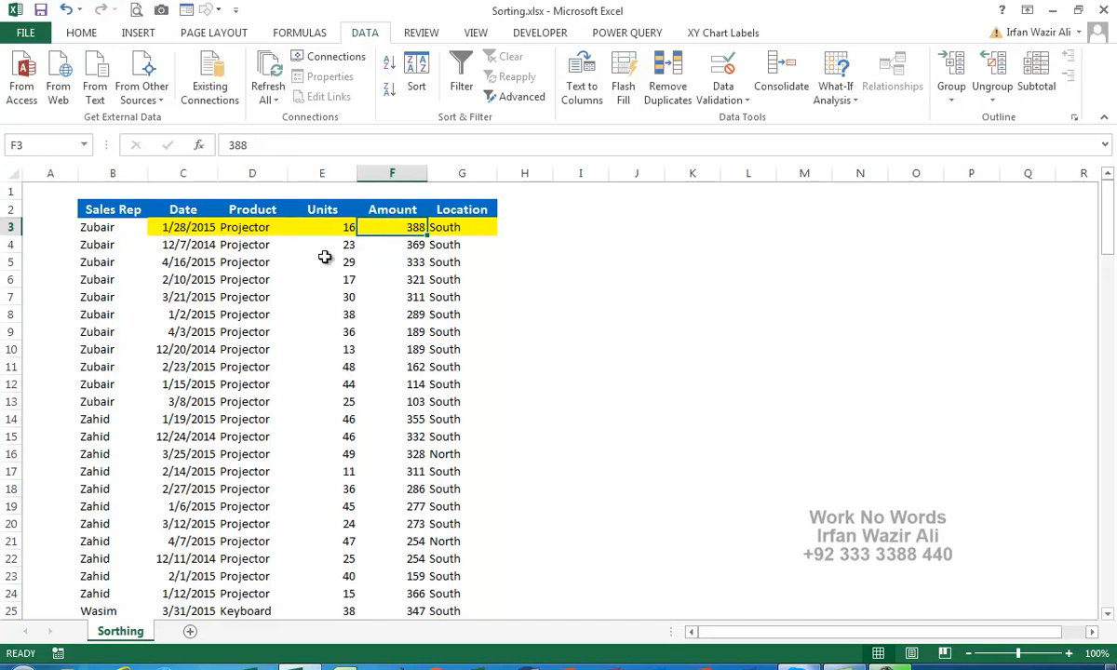
scroll(170, 289, down, 15)
scroll(170, 291, down, 20)
scroll(170, 291, down, 2)
click(110, 279)
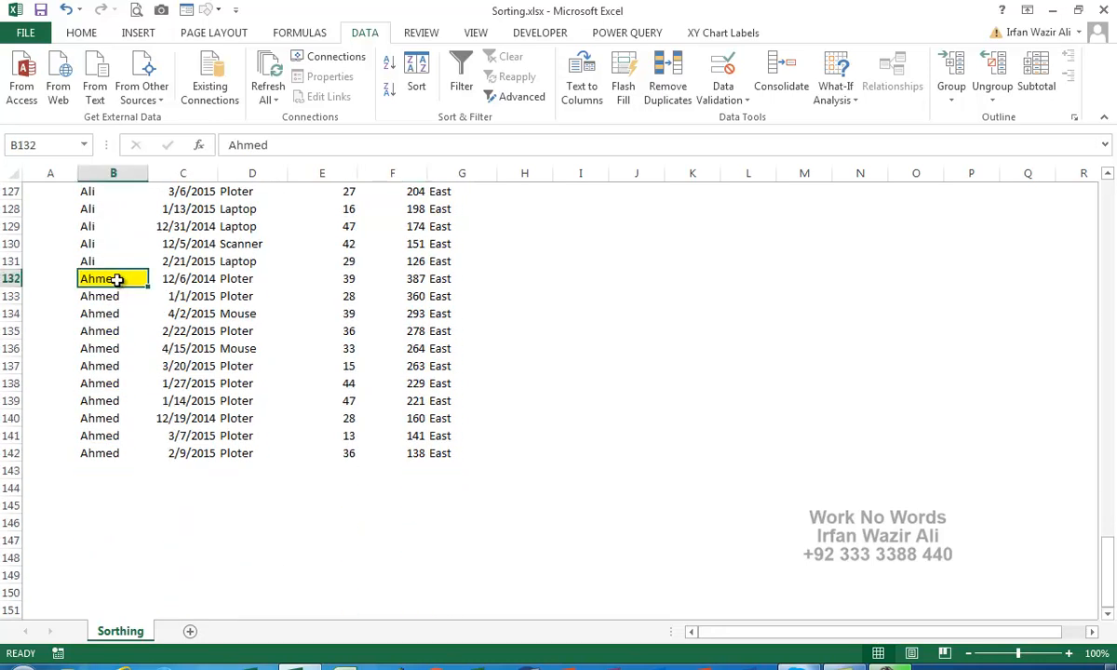
click(239, 280)
click(325, 280)
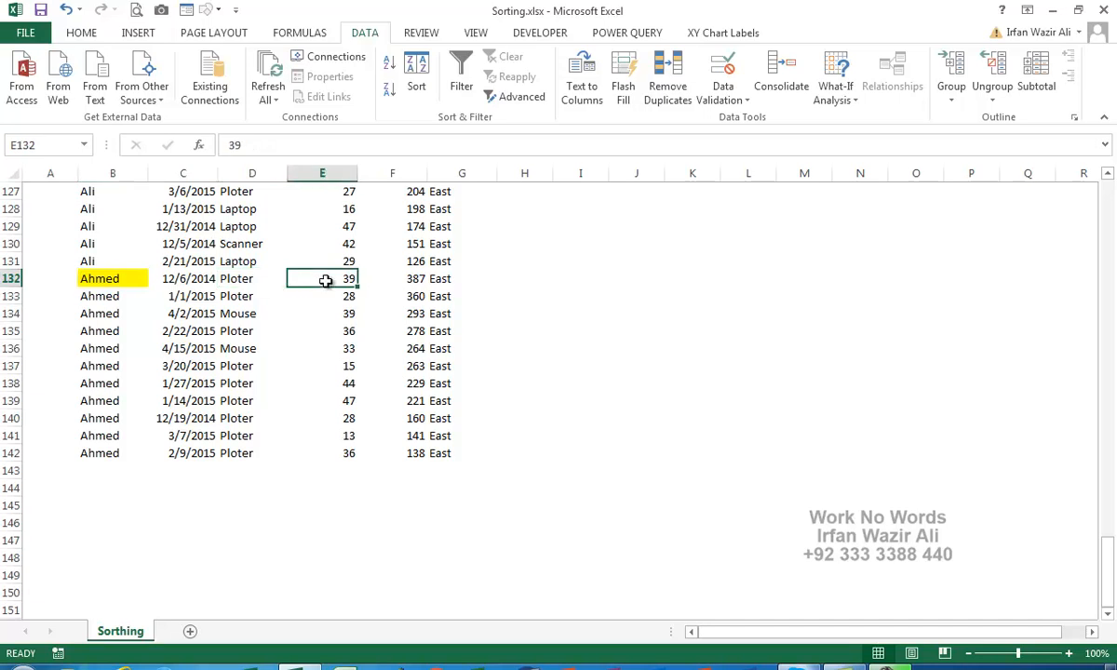
click(377, 273)
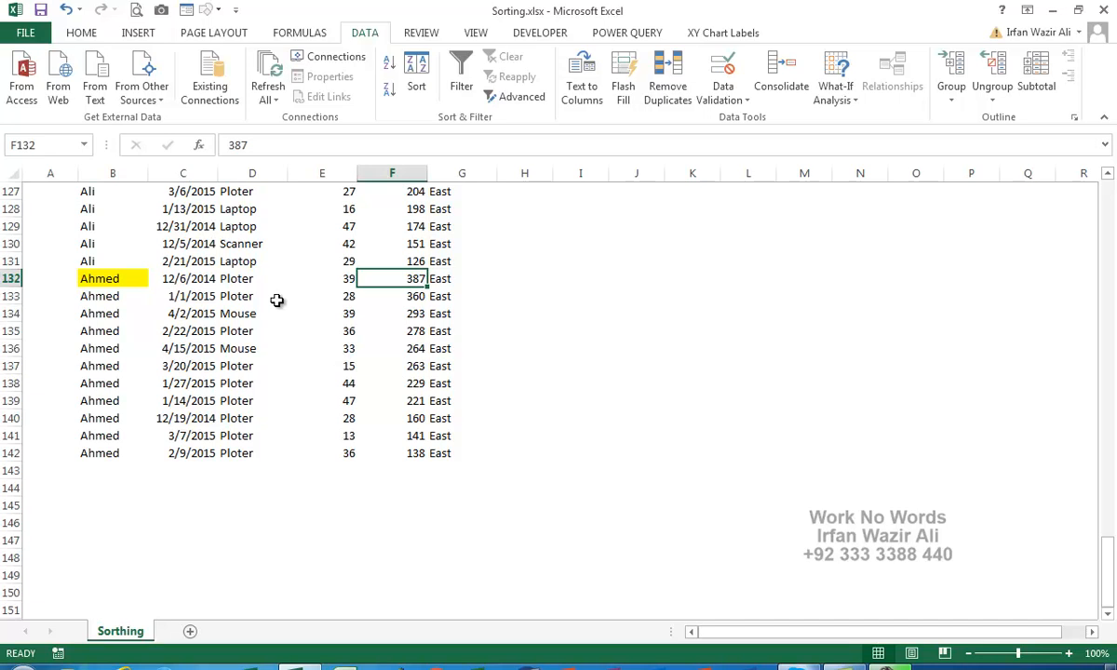
click(192, 273)
drag(154, 278, 478, 280)
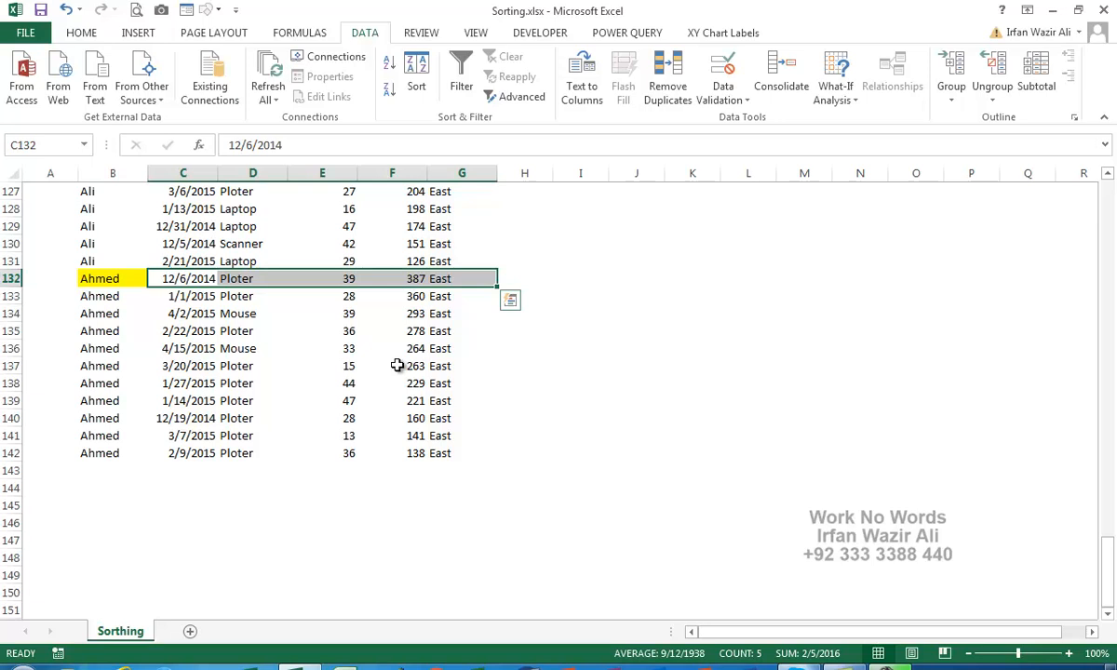
scroll(398, 366, up, 17)
scroll(397, 366, up, 20)
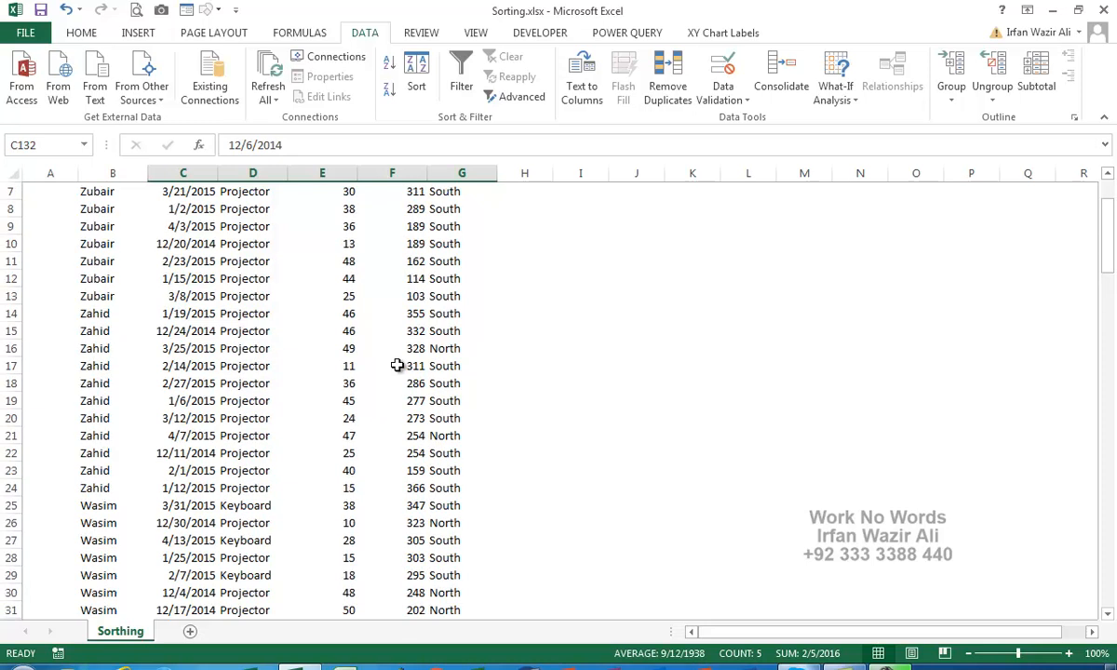
scroll(397, 365, up, 4)
click(115, 226)
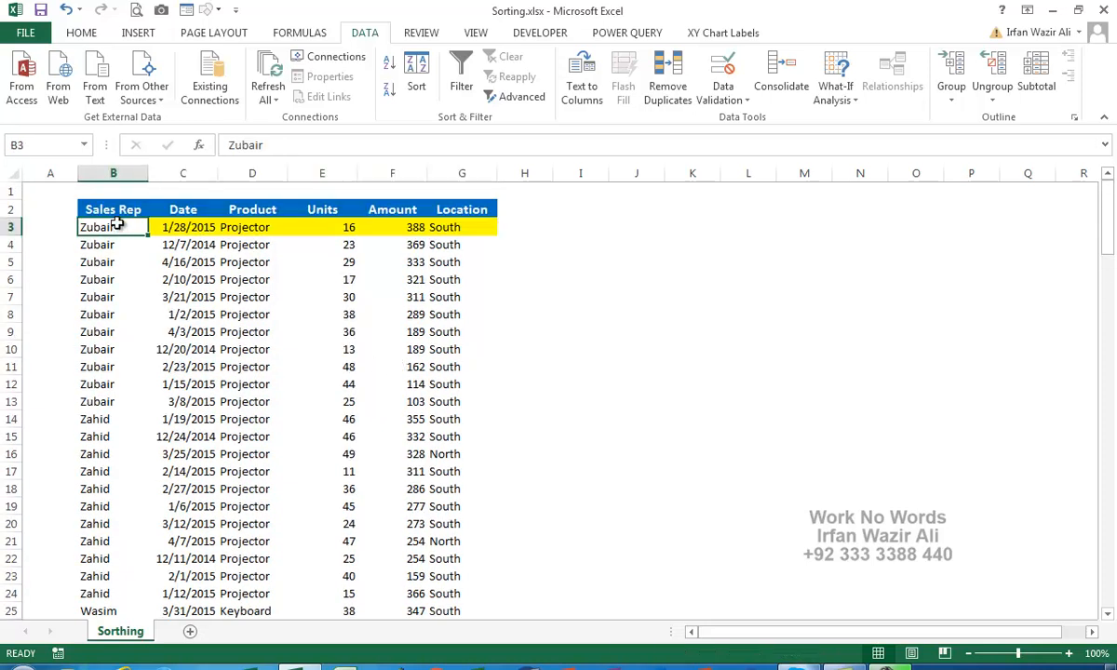
click(120, 214)
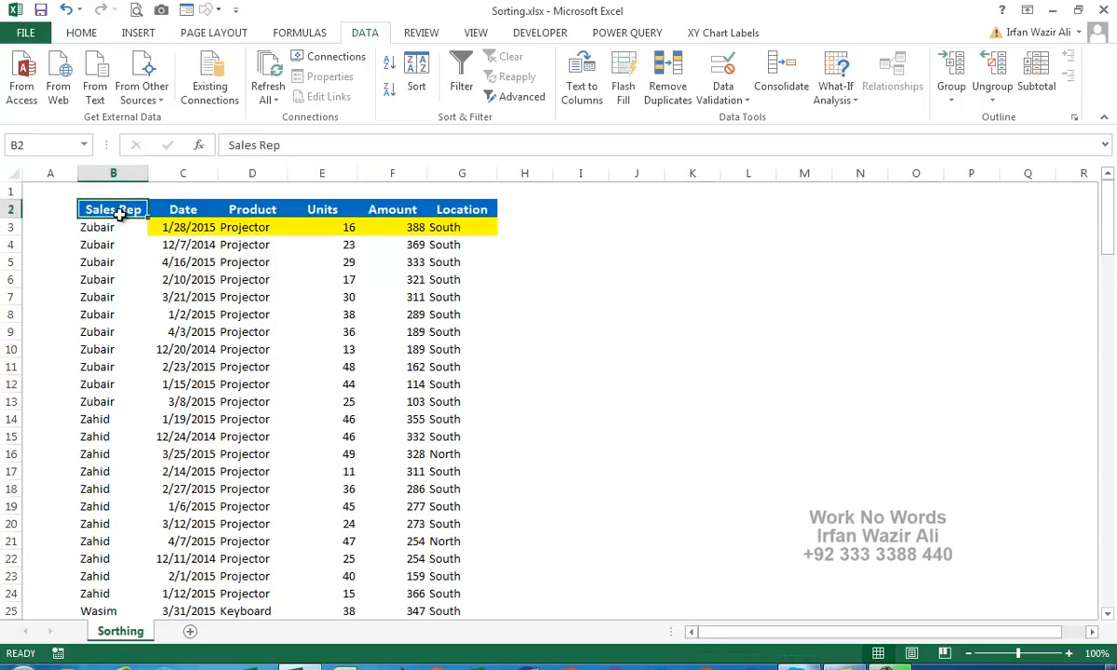
drag(120, 214, 119, 466)
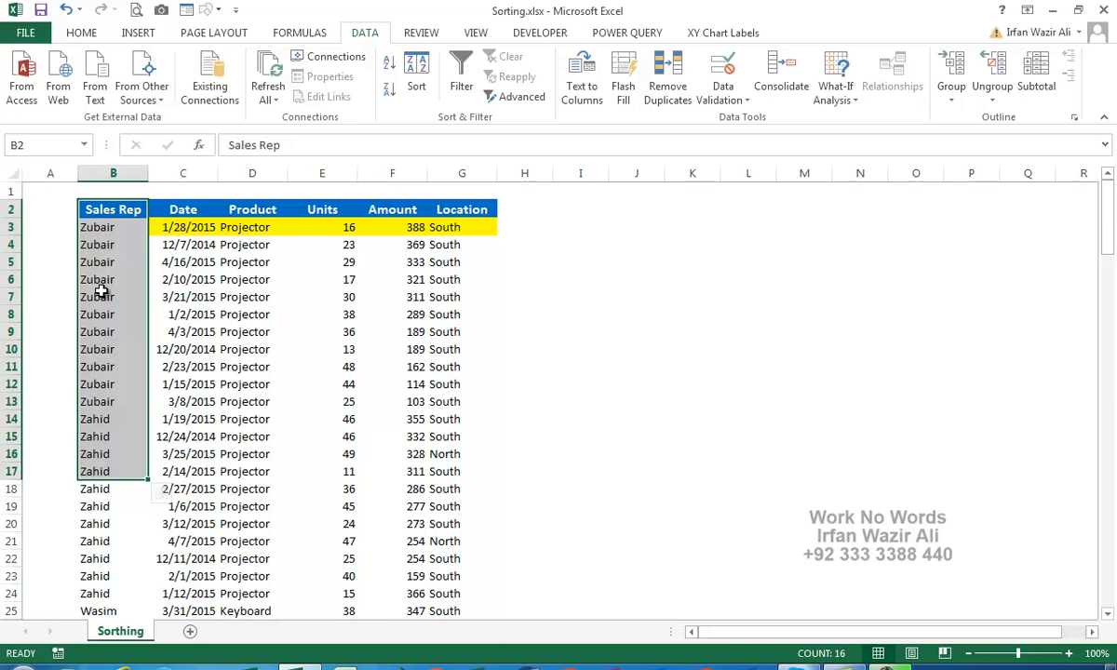
click(182, 279)
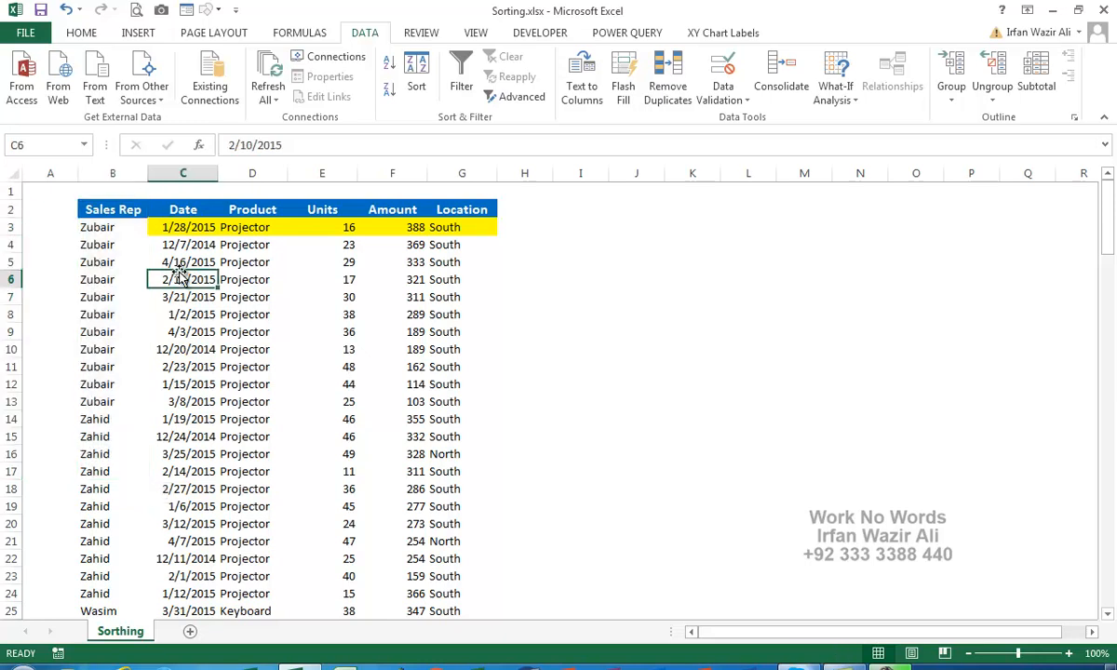